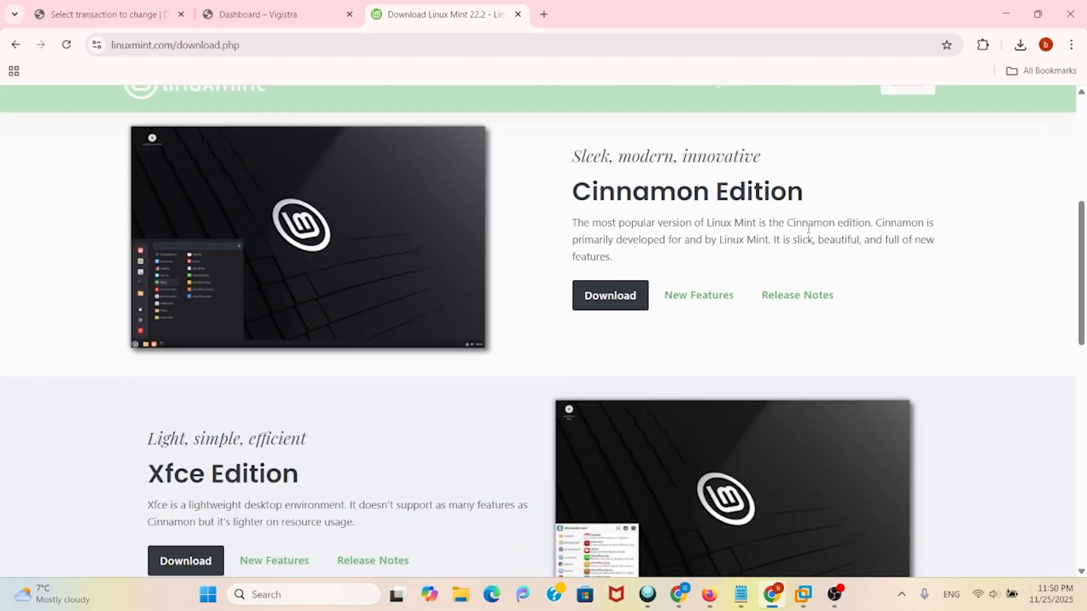
- Search Google for the earlier 'linux mint download' query in a new Chrome tab
left_click(548, 15)
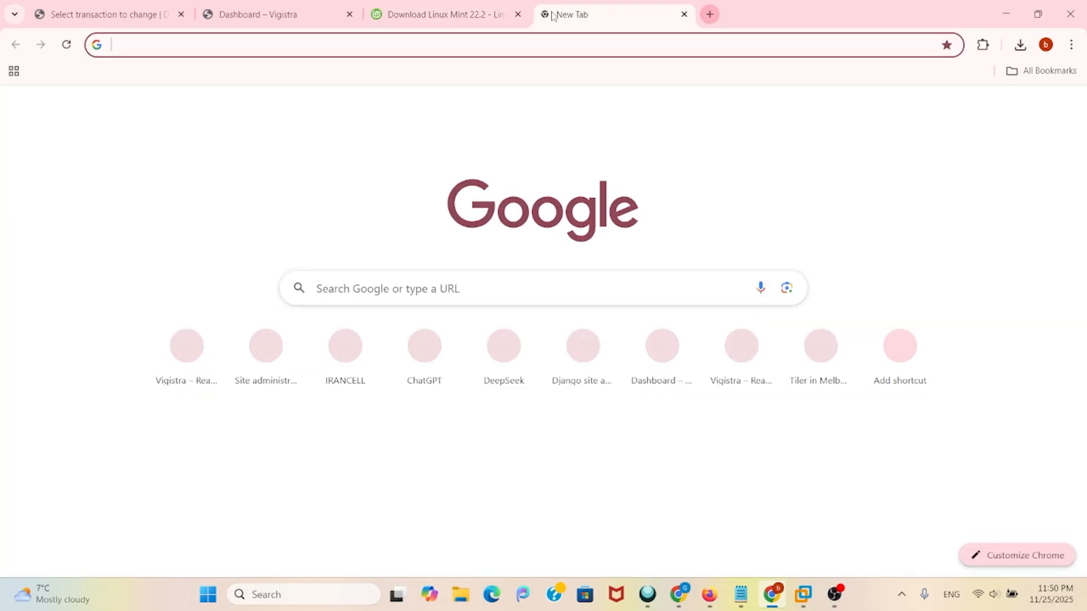
left_click(550, 42)
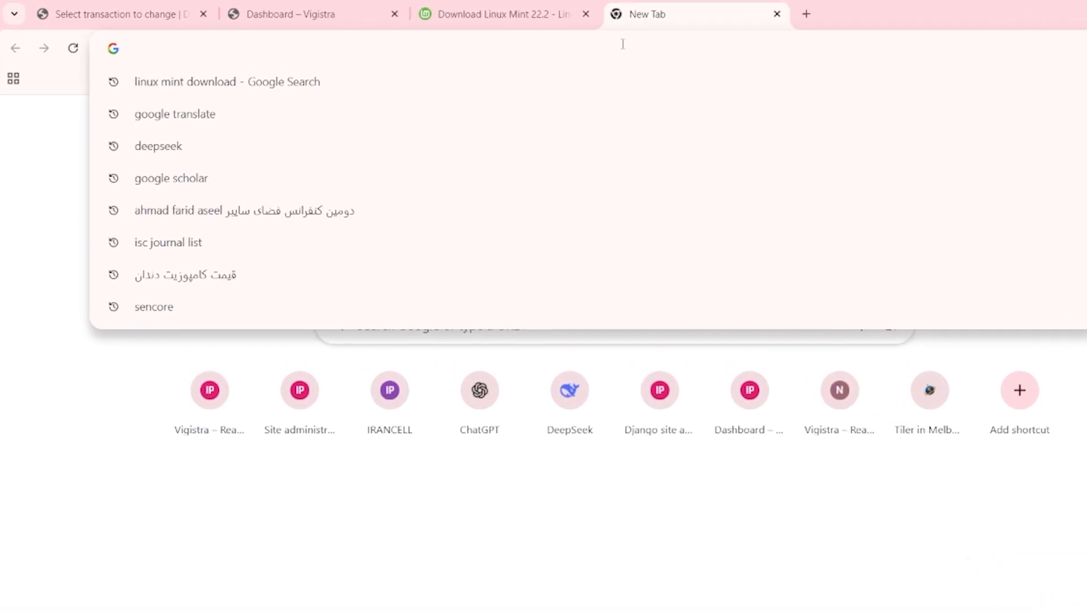
key("Down")
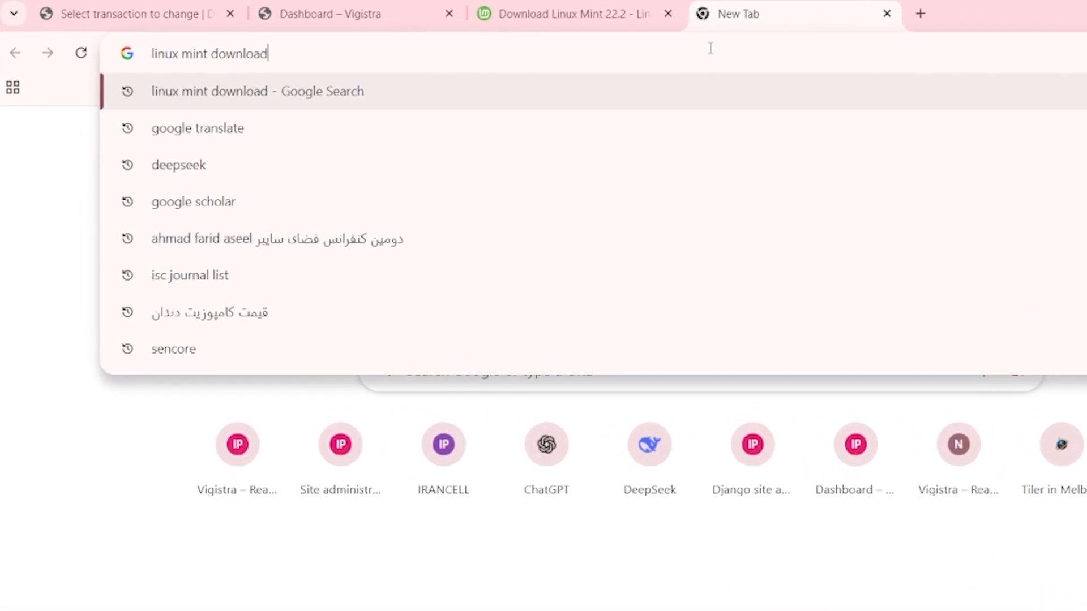
key("Return")
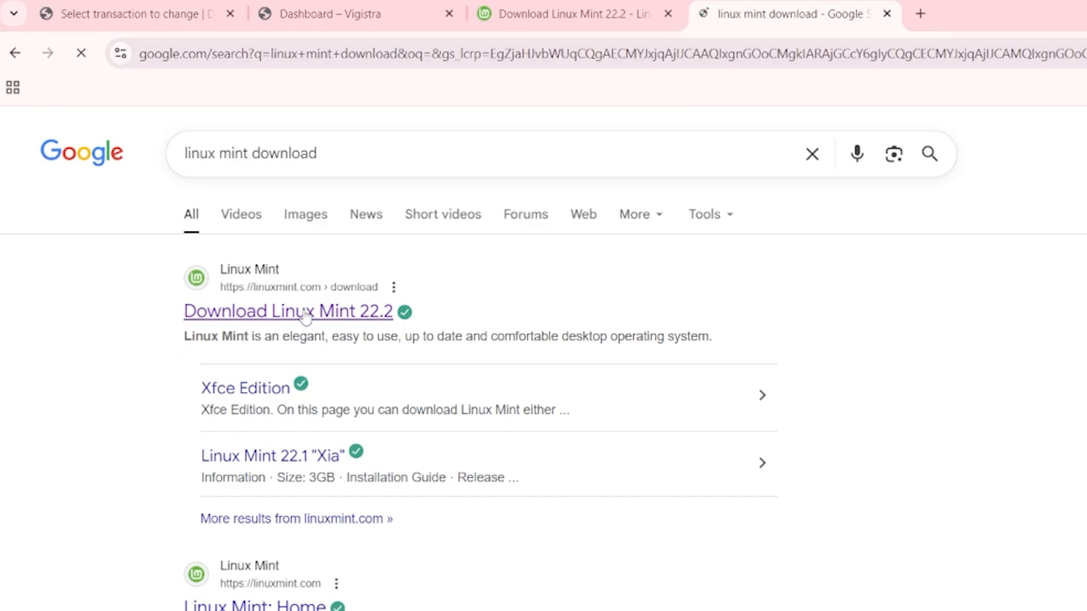
- Open the official Linux Mint 22.2 download page and go to the Cinnamon Edition download
left_click(228, 315)
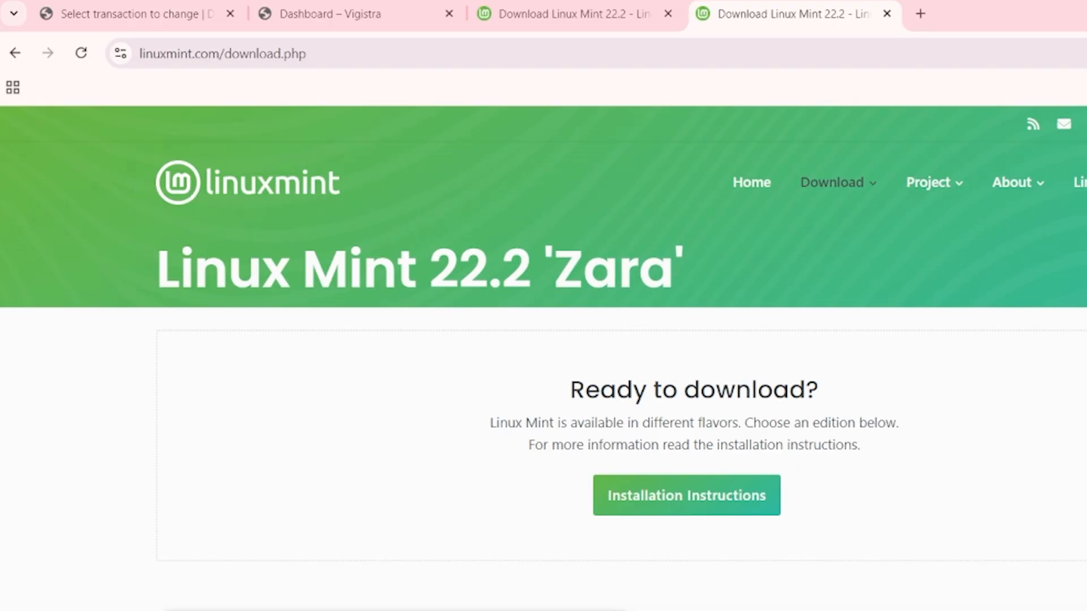
mouse_move(808, 182)
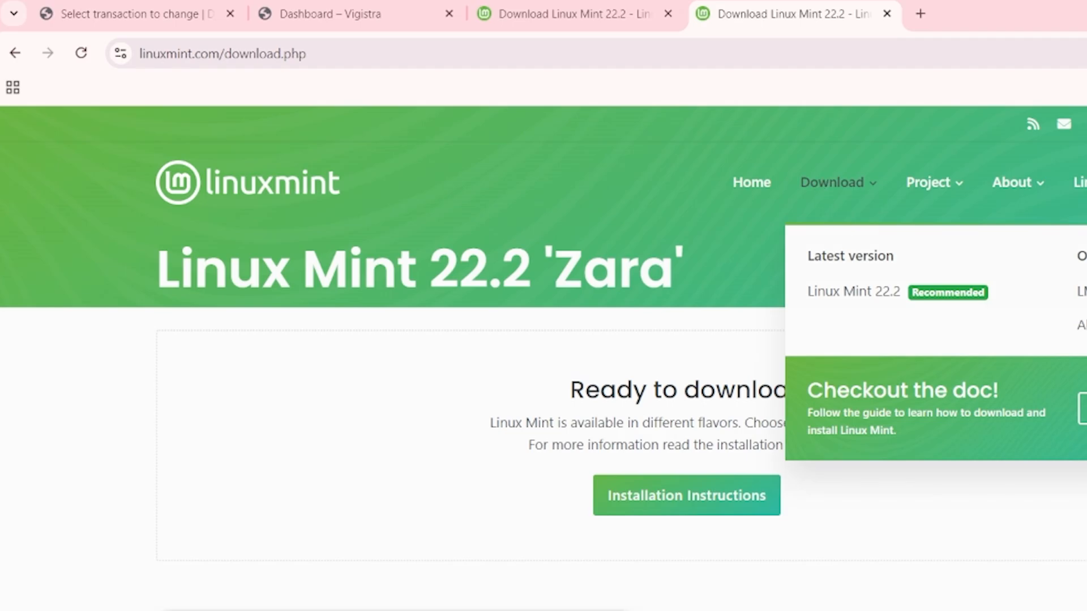
scroll(543, 339, "down", 5)
scroll(1085, 484, "down", 2)
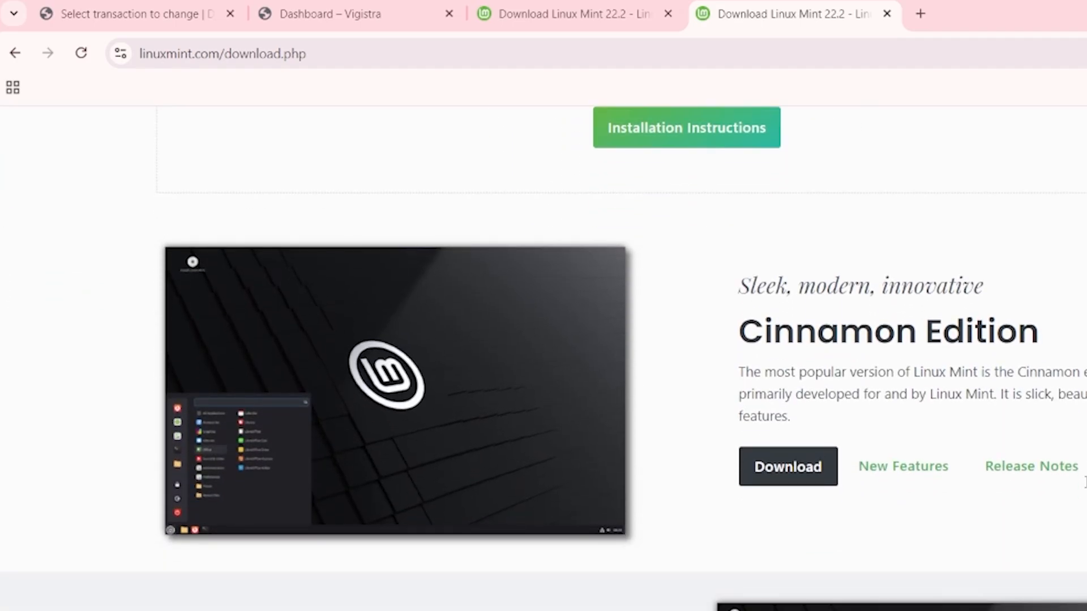
left_click(805, 478)
- Scroll to the Download mirrors table, highlighting the 3GB size, the heading and the World location
scroll(1029, 434, "down", 3)
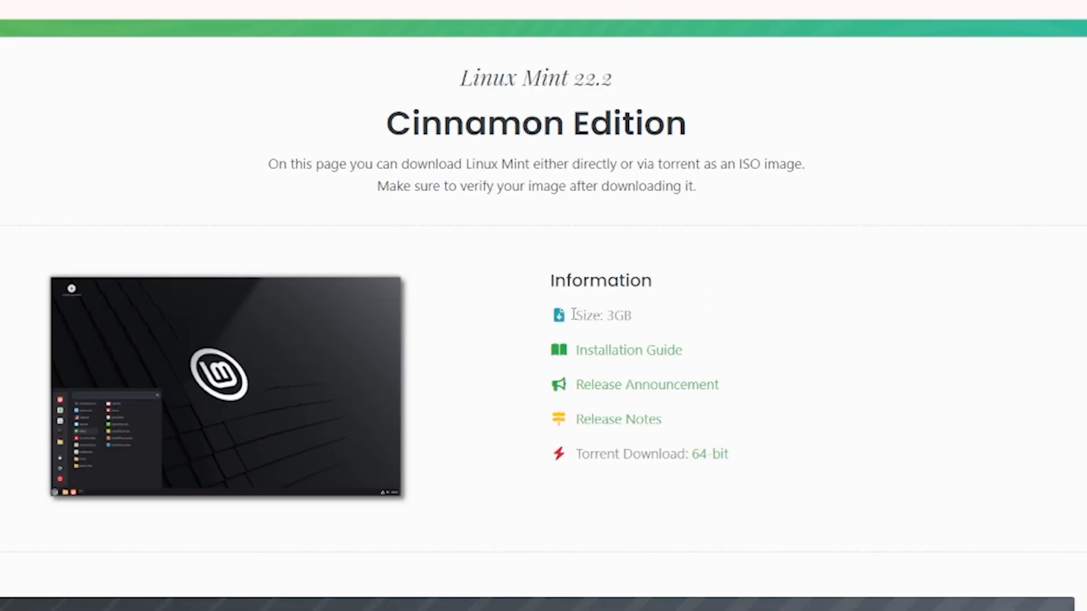
left_click_drag(573, 314, 637, 319)
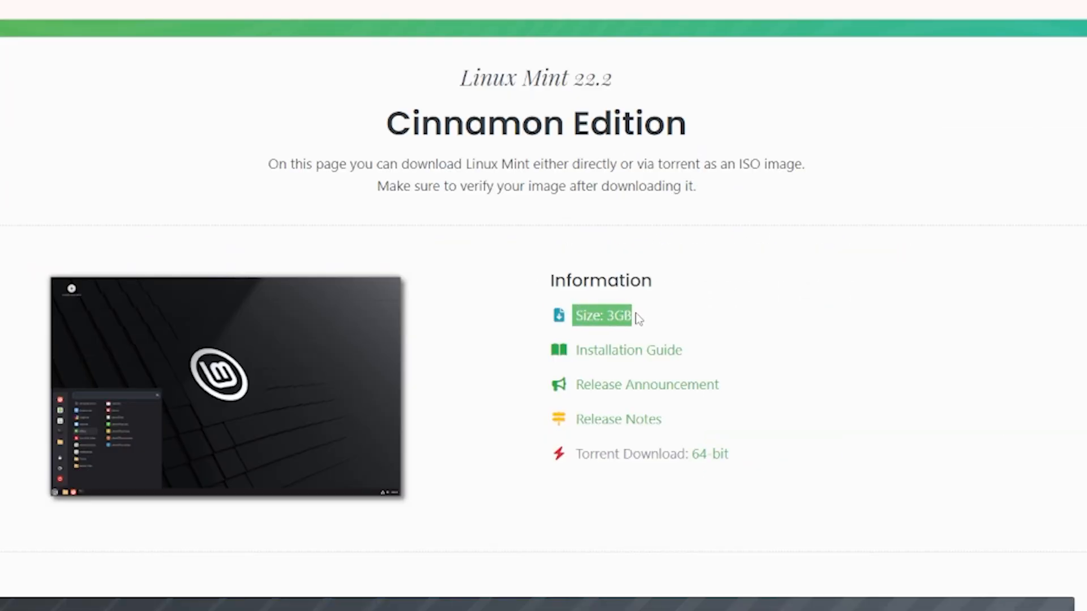
scroll(720, 294, "down", 10)
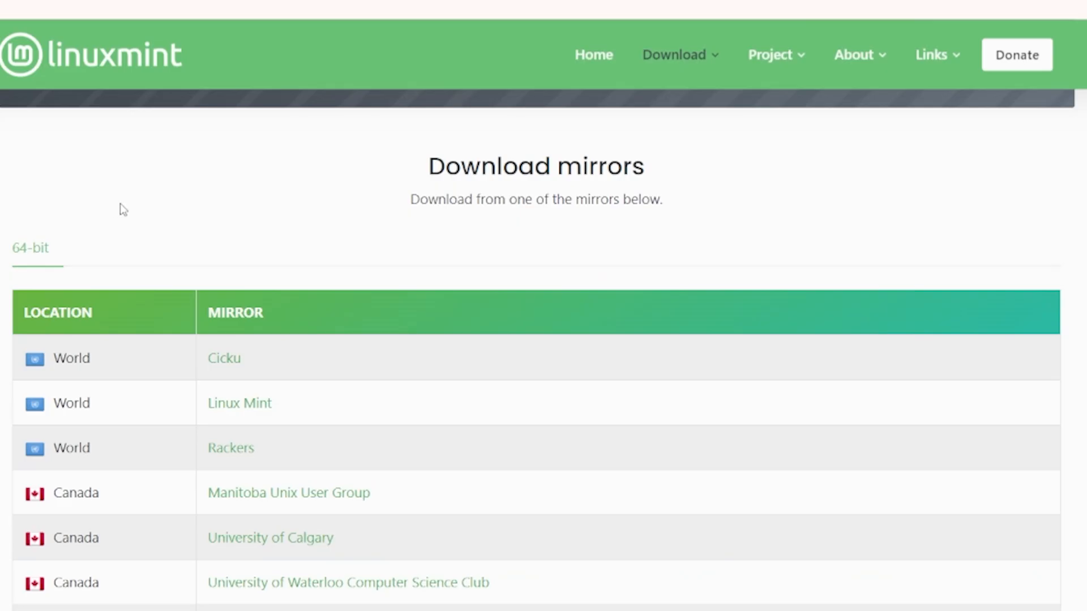
left_click_drag(402, 175, 663, 175)
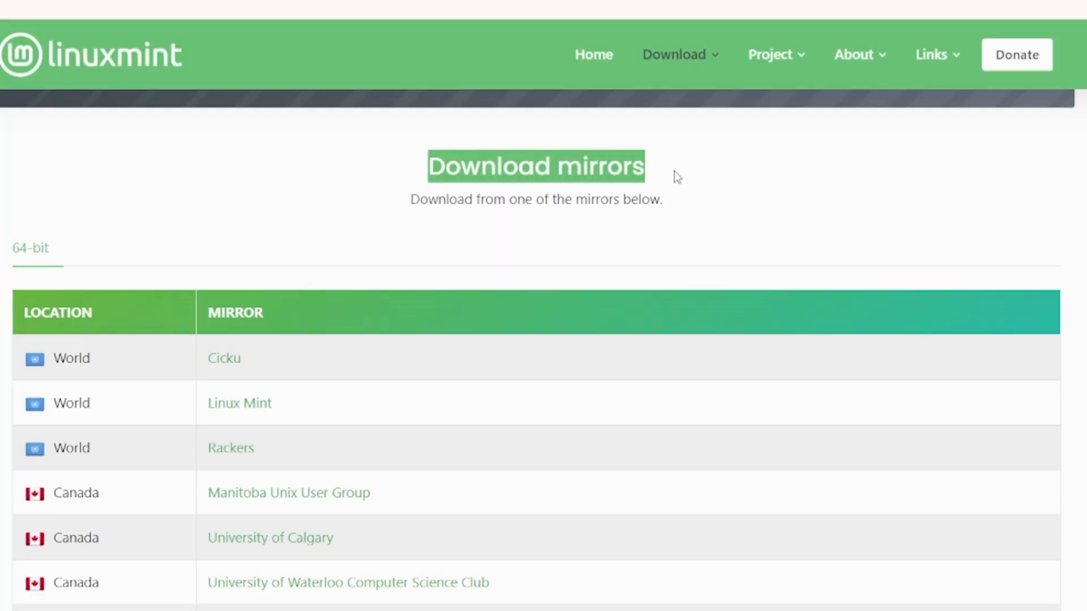
scroll(351, 213, "down", 2)
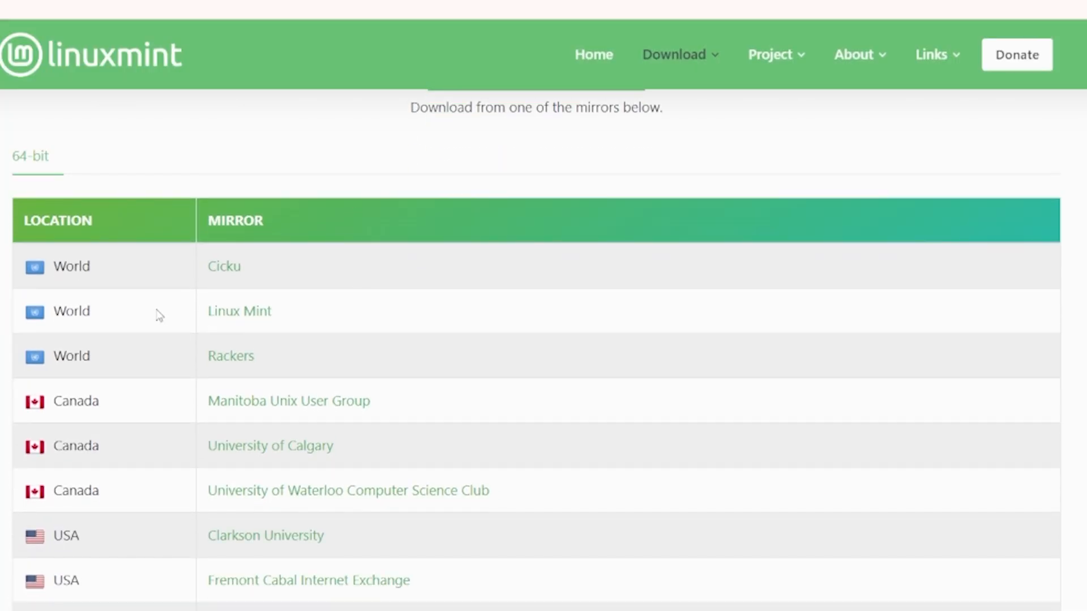
scroll(381, 287, "down", 8)
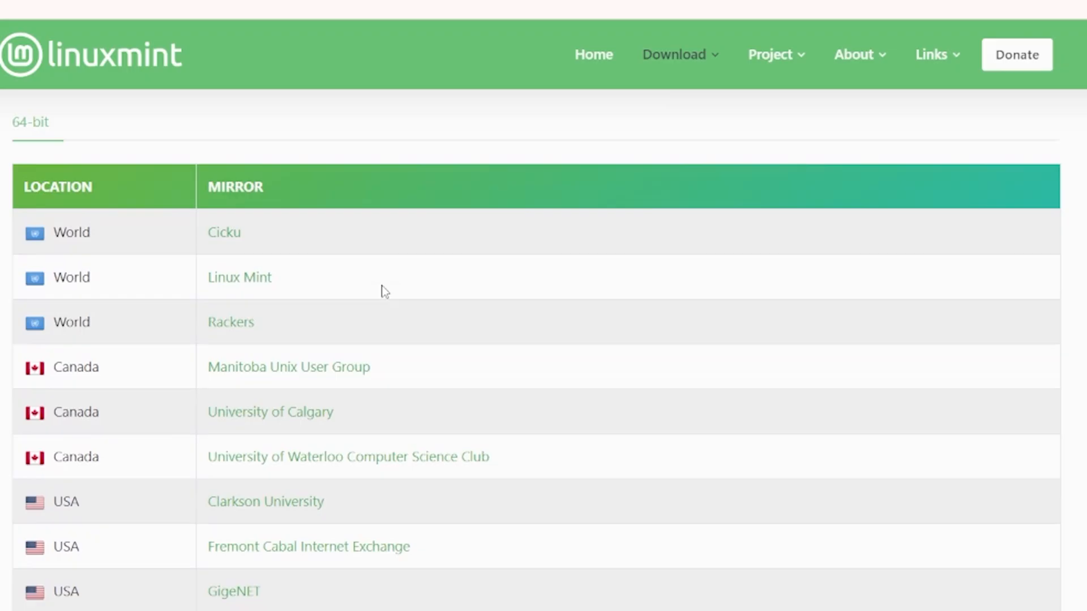
scroll(381, 287, "down", 10)
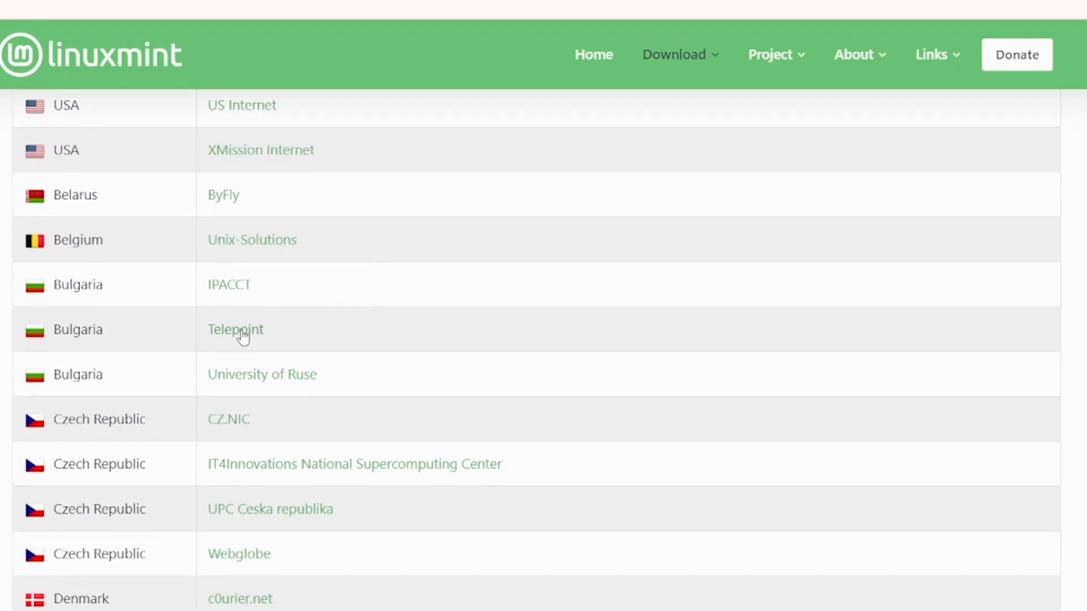
scroll(242, 335, "down", 5)
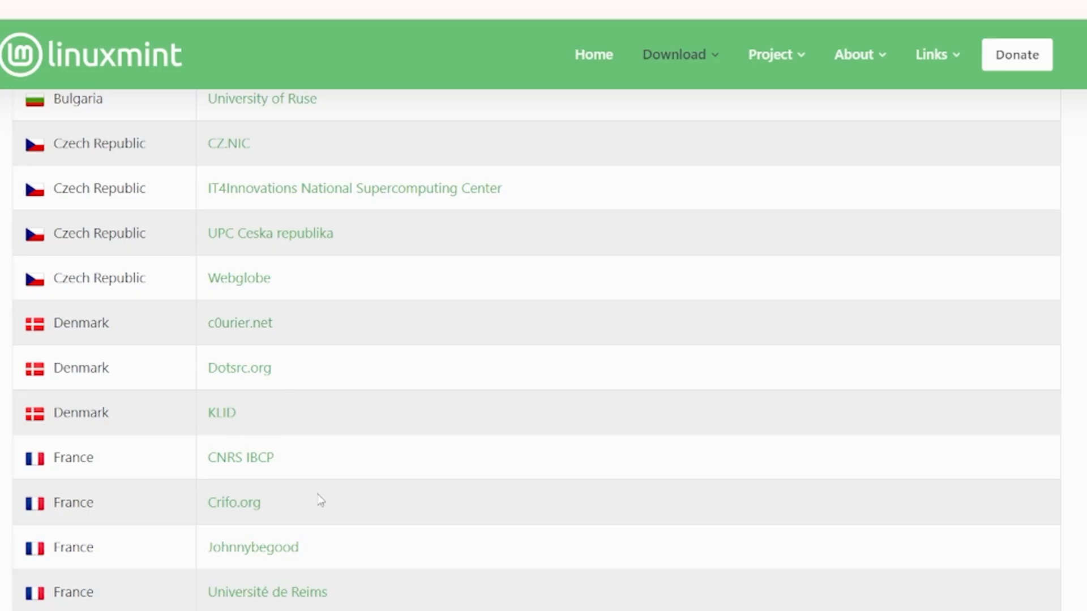
scroll(321, 500, "down", 6)
scroll(315, 500, "up", 20)
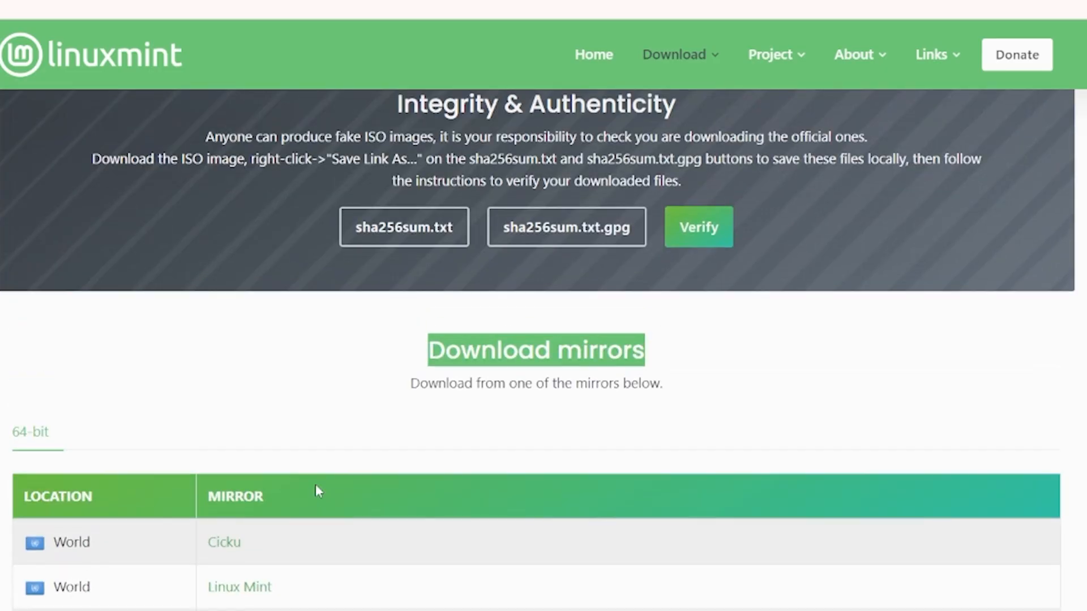
scroll(316, 488, "down", 5)
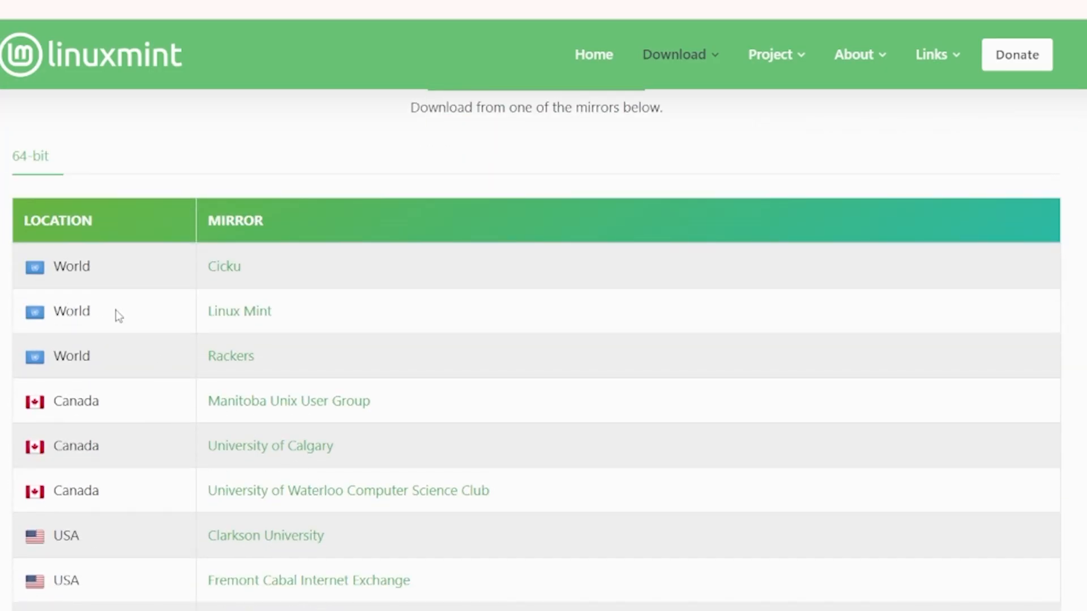
double_click(66, 318)
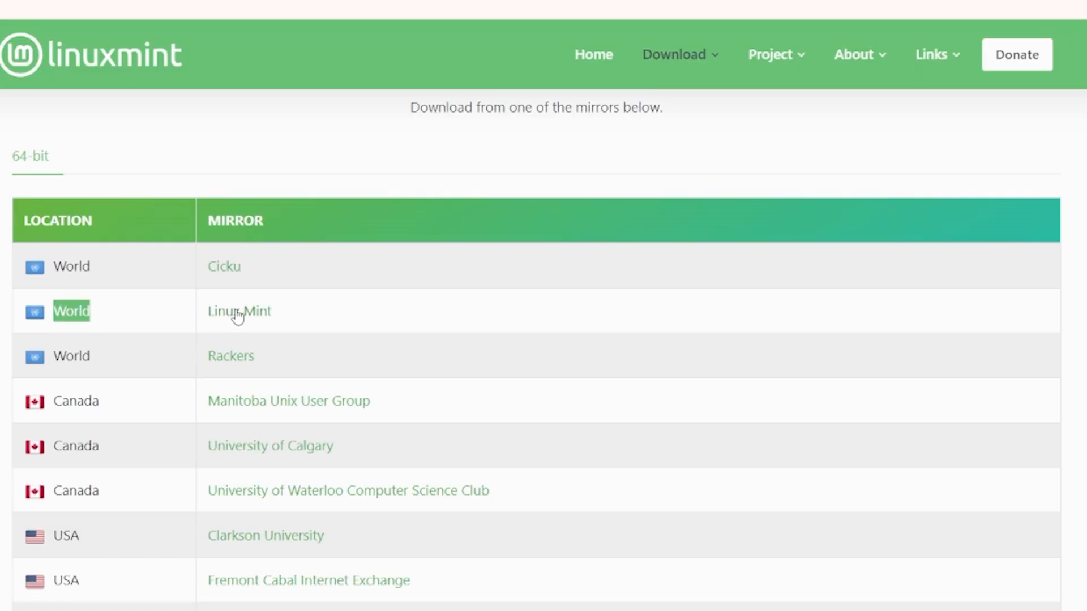
- Reposition the linuxmint-22-cinnamon-64bit.iso icon on the desktop and clear the selection
left_click_drag(498, 206, 569, 186)
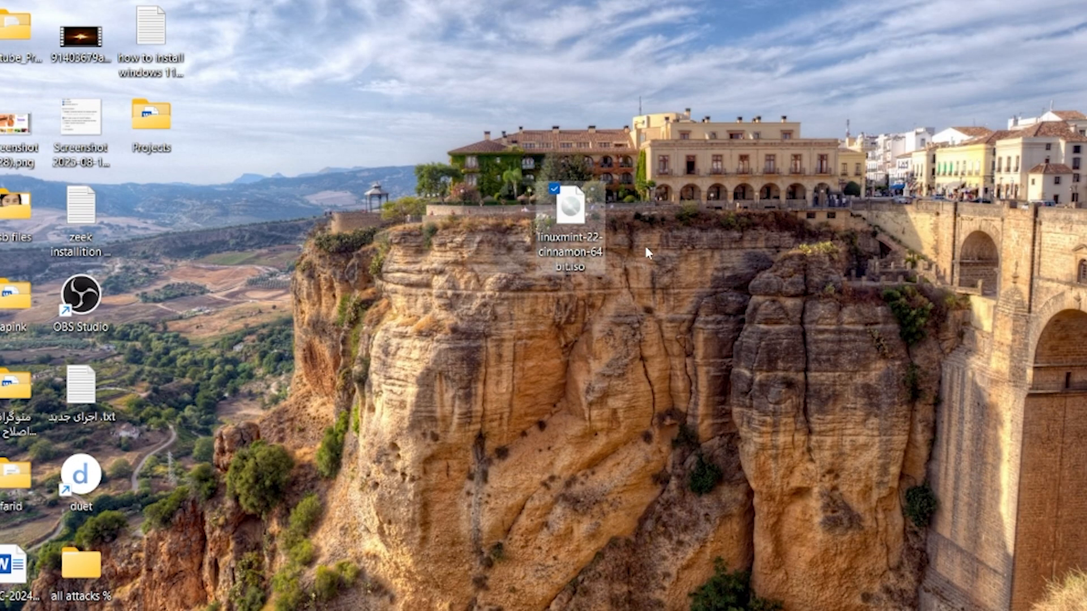
left_click_drag(714, 356, 460, 144)
left_click(461, 144)
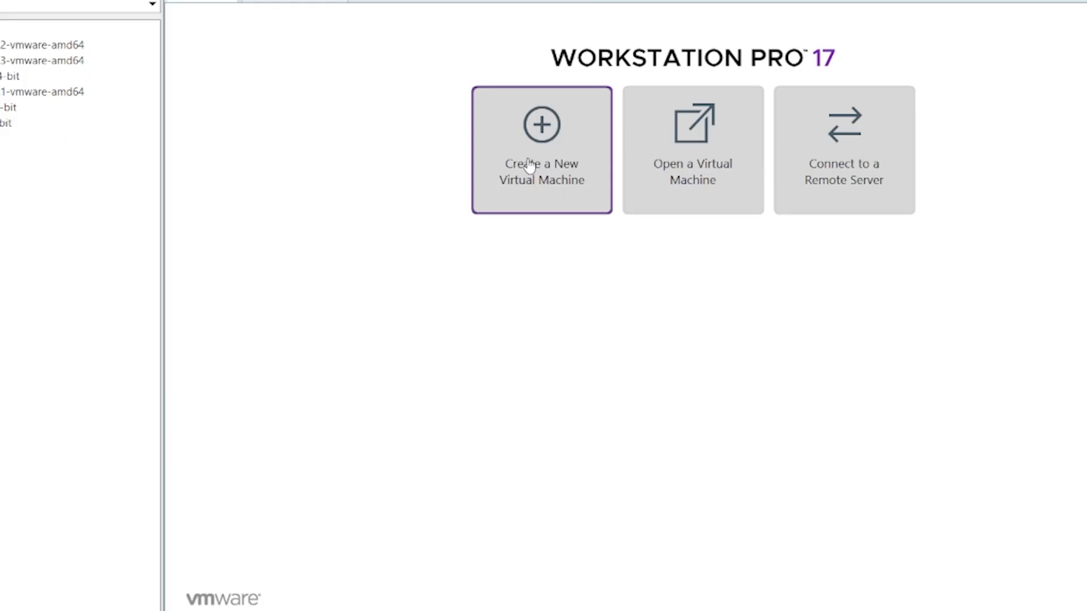
- Start a Custom new virtual machine with default hardware compatibility, installing the OS later
left_click(527, 160)
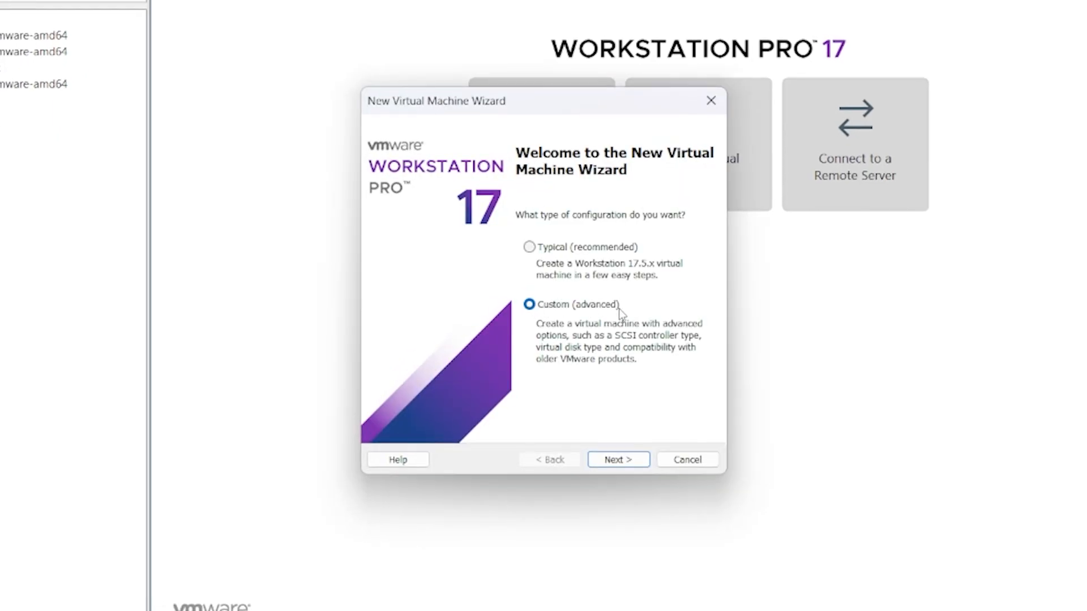
left_click(617, 456)
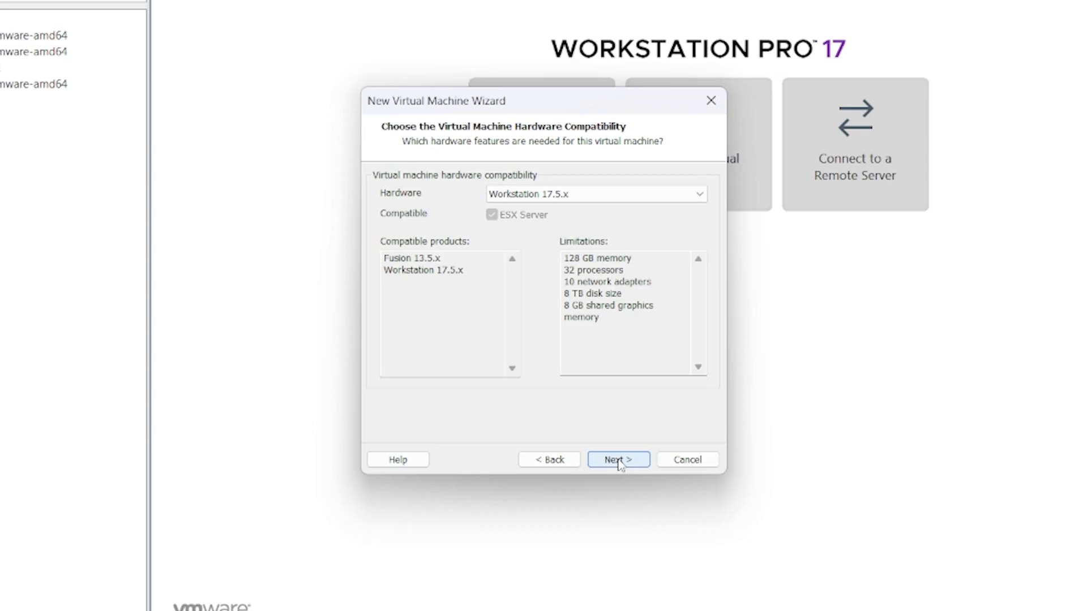
left_click(618, 460)
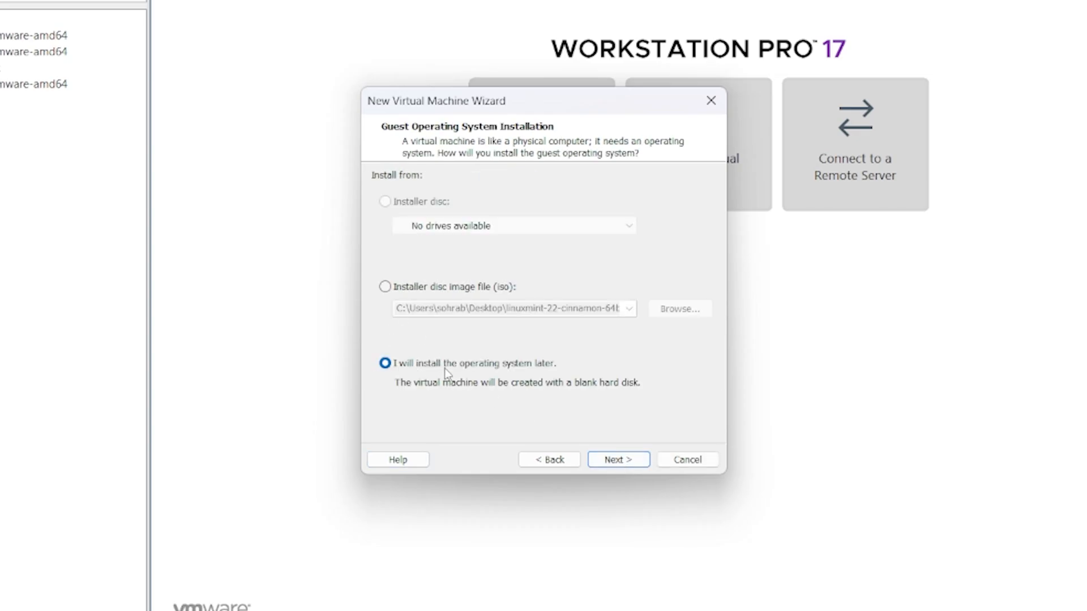
left_click(625, 460)
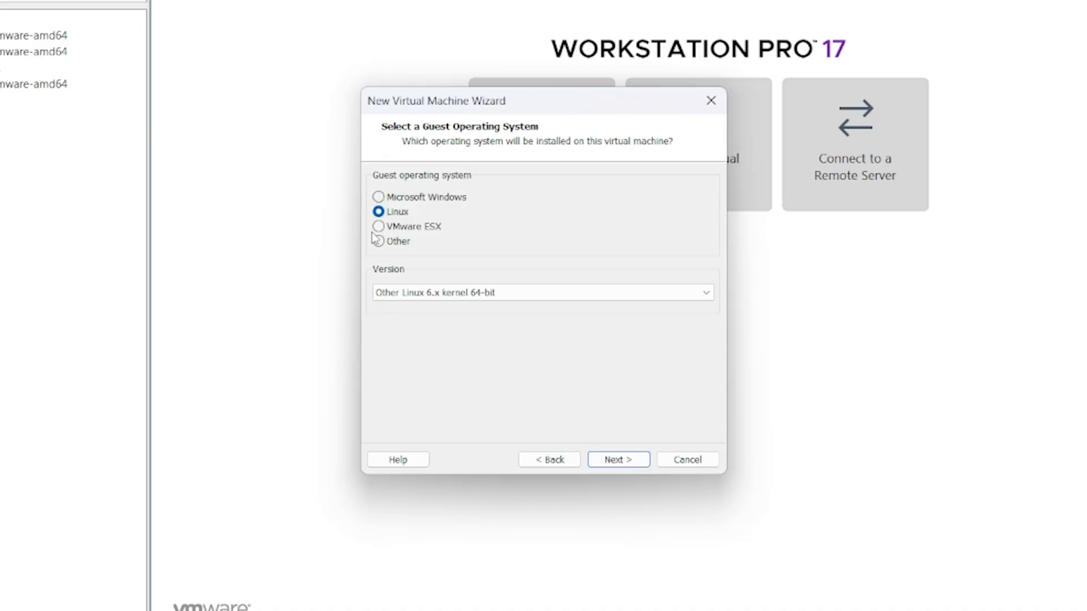
- Set the guest operating system to Linux
left_click(379, 196)
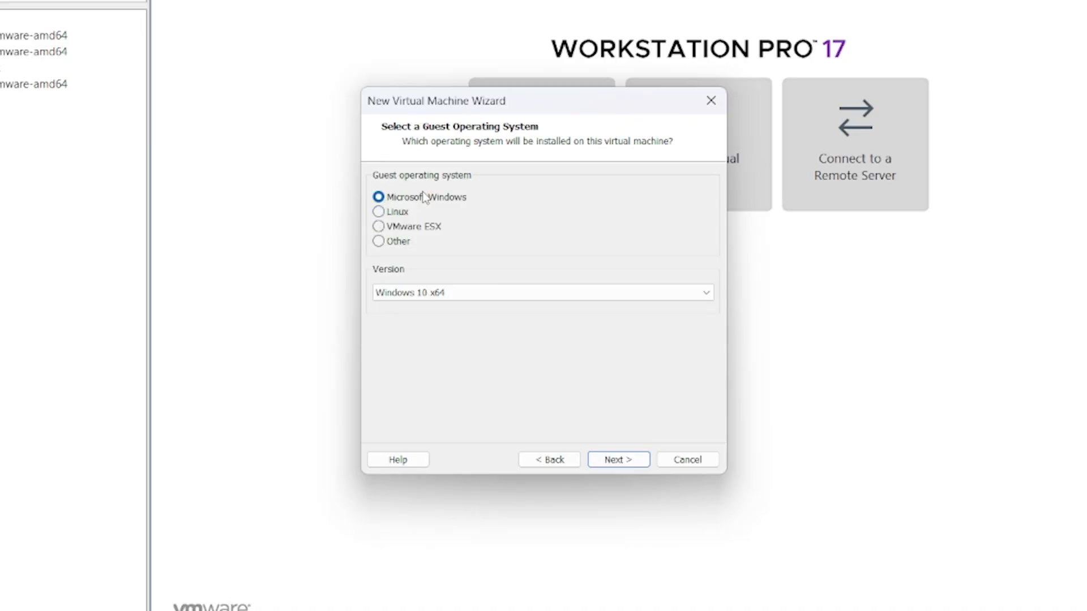
left_click(378, 212)
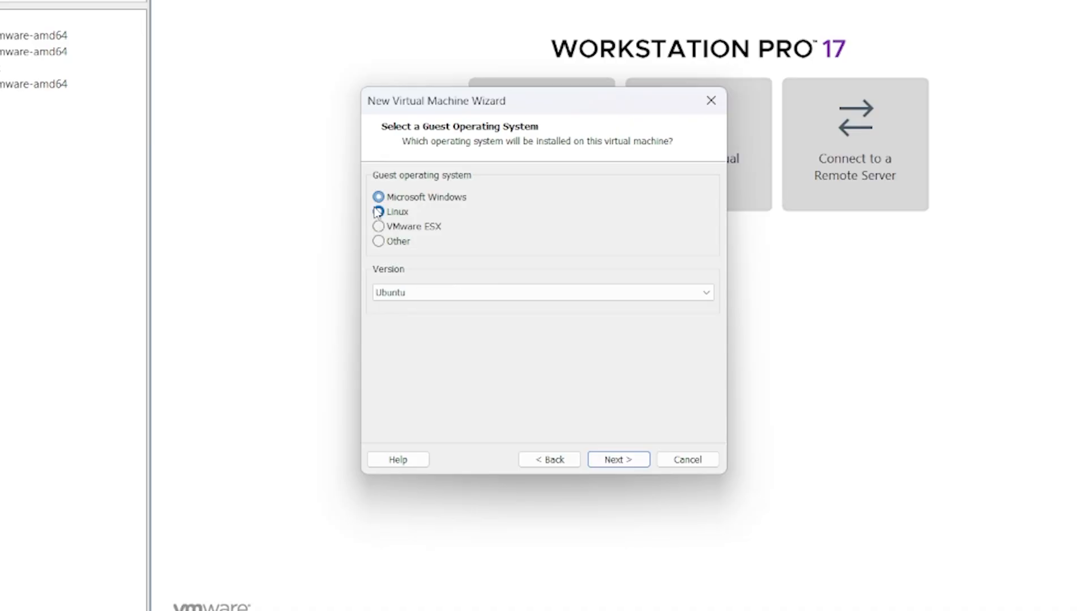
left_click(378, 241)
left_click(379, 226)
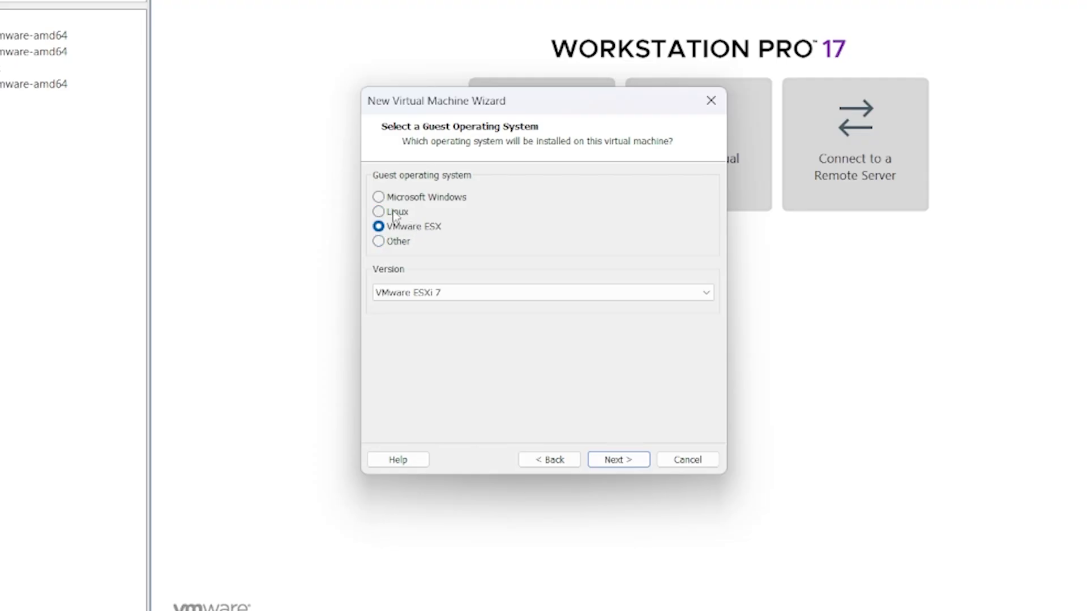
left_click(379, 212)
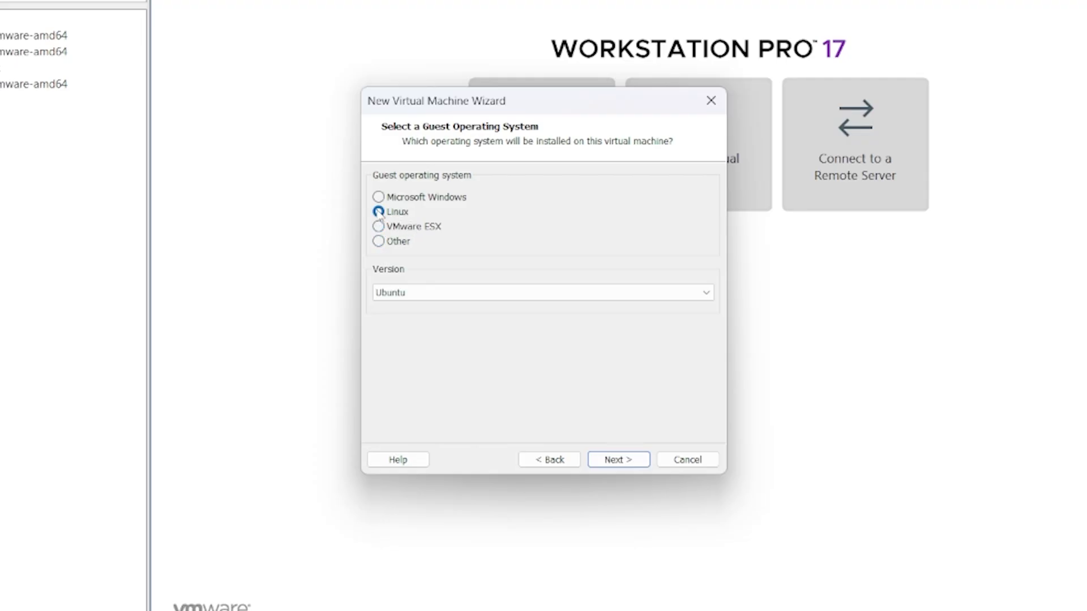
- Choose Other Linux 6.x kernel 64-bit as the version and clear the suggested machine name
left_click(450, 294)
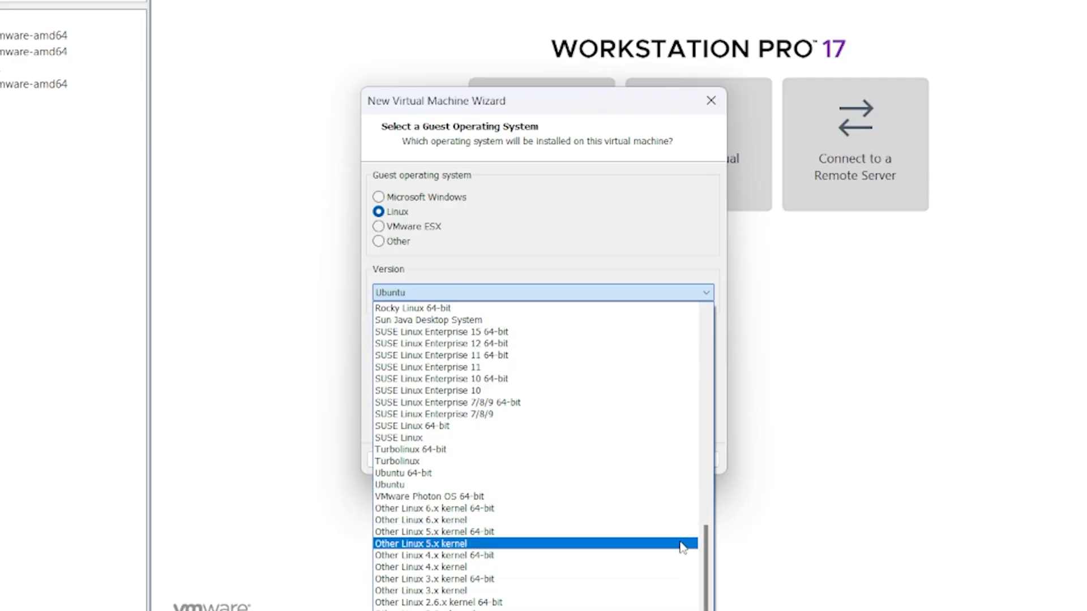
left_click_drag(700, 549, 701, 300)
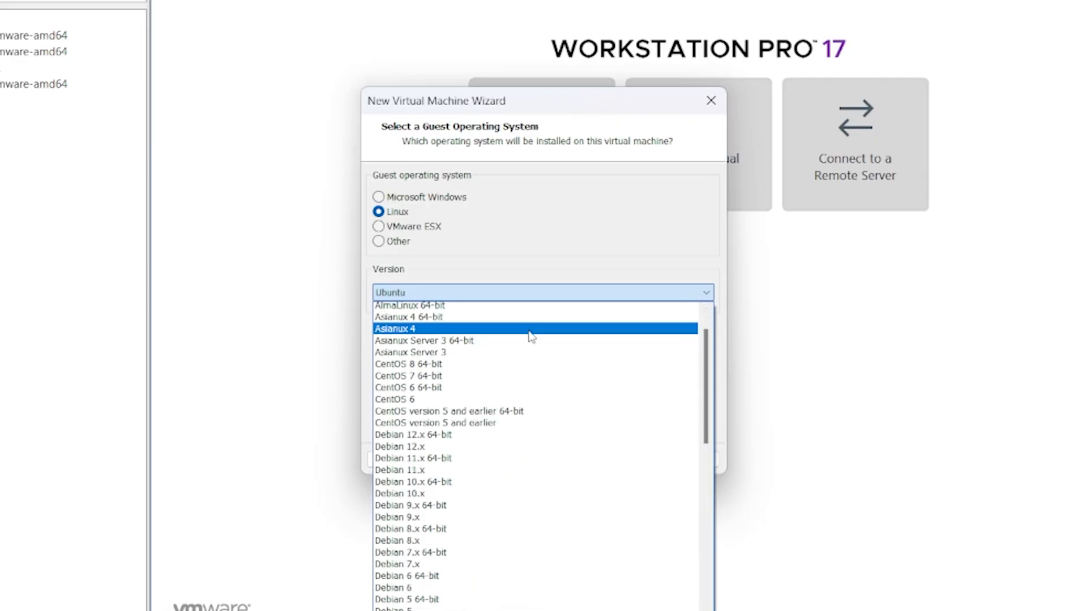
scroll(528, 335, "down", 4)
scroll(463, 352, "down", 6)
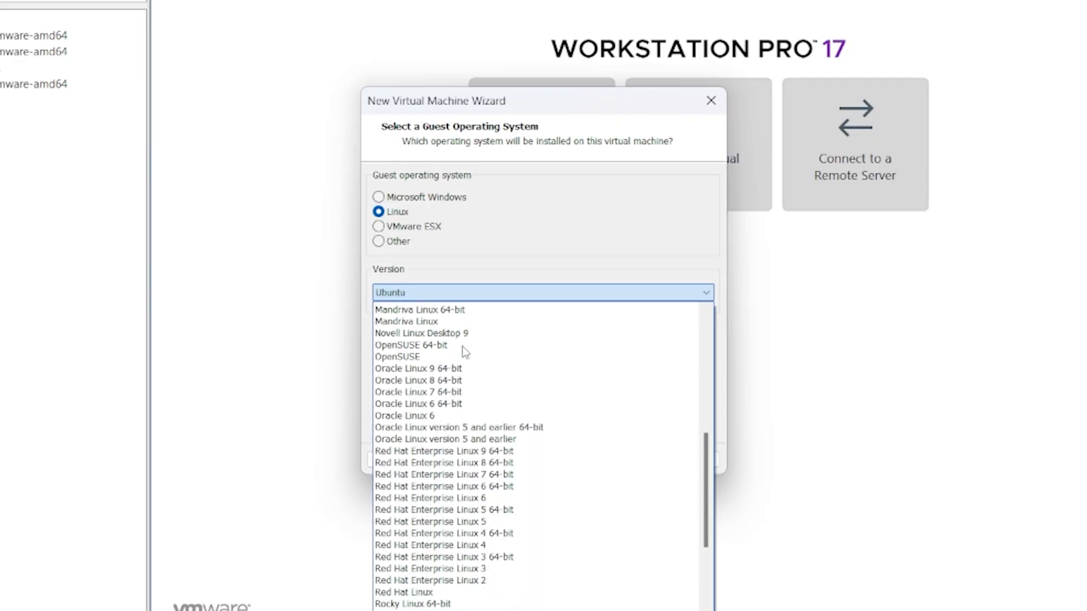
scroll(463, 352, "down", 8)
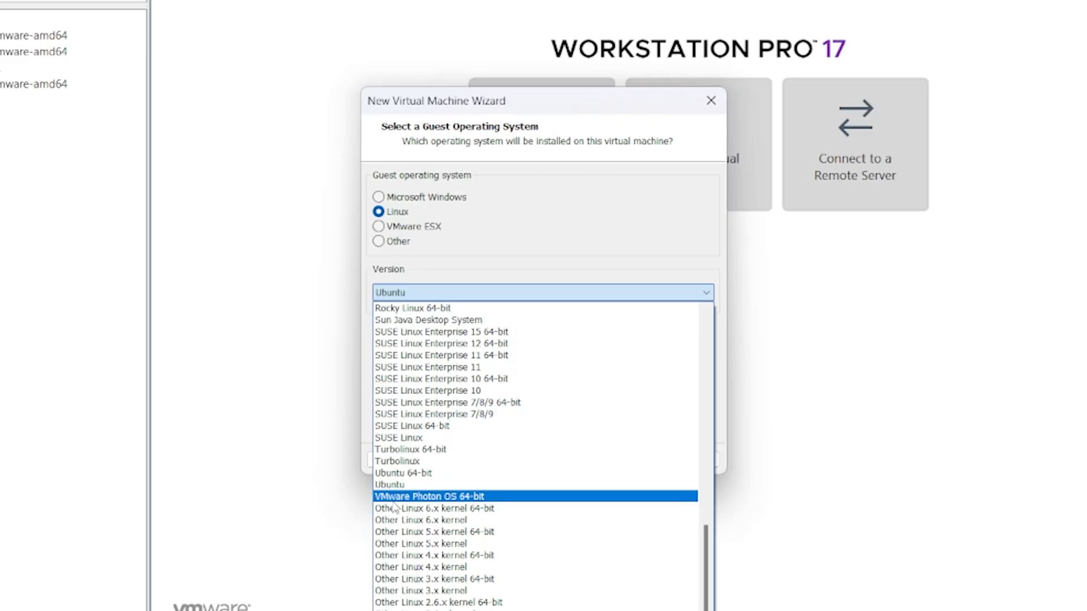
left_click(465, 508)
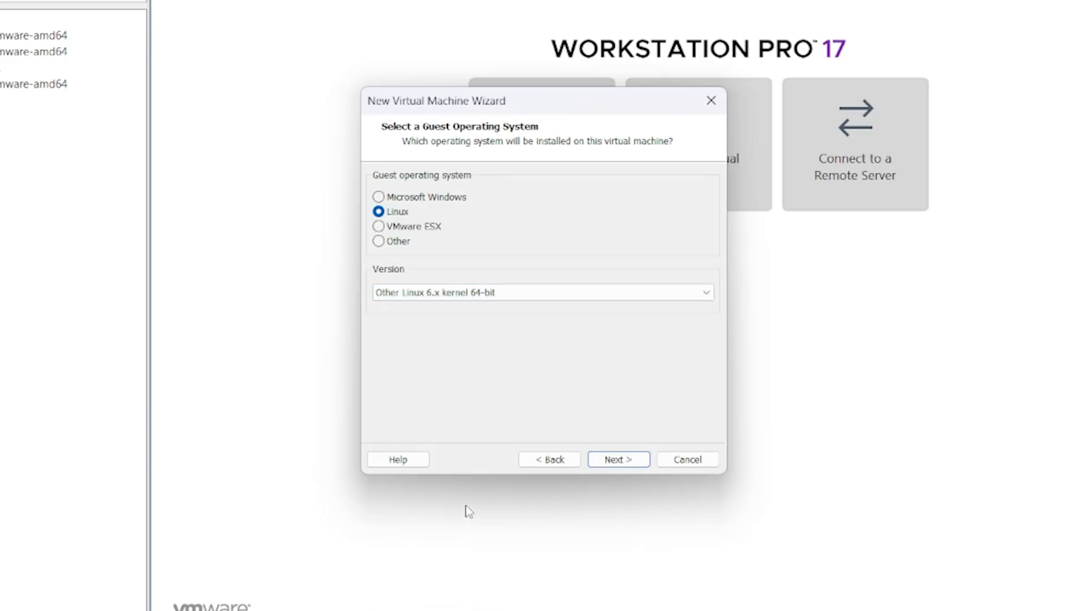
left_click(608, 462)
key("BackSpace")
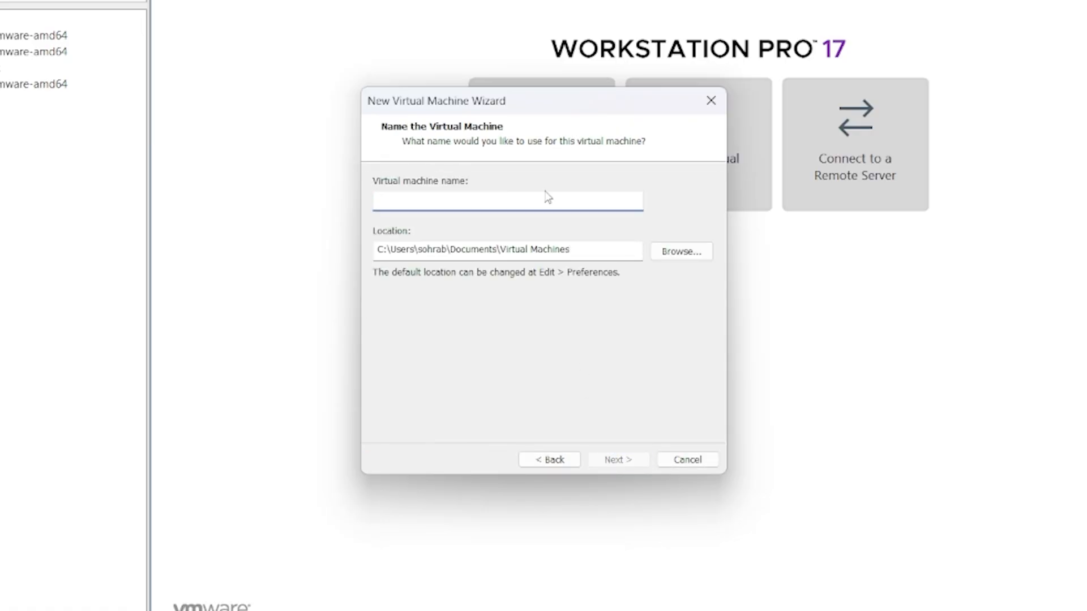
- Name the VM 'Linux mint' and keep the default Virtual Machines folder location
type("Linux mint")
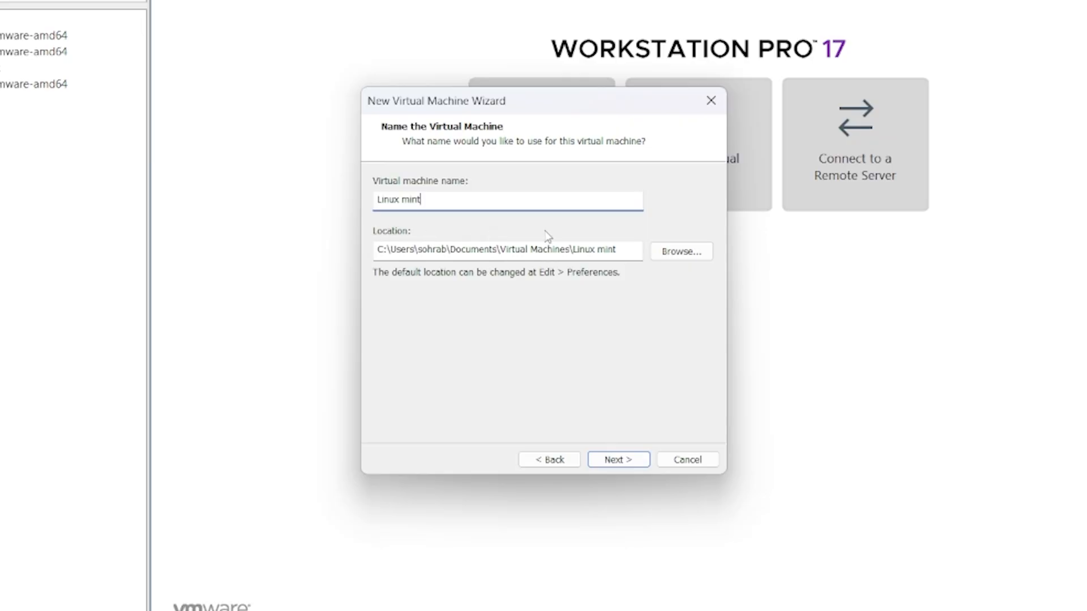
left_click(700, 252)
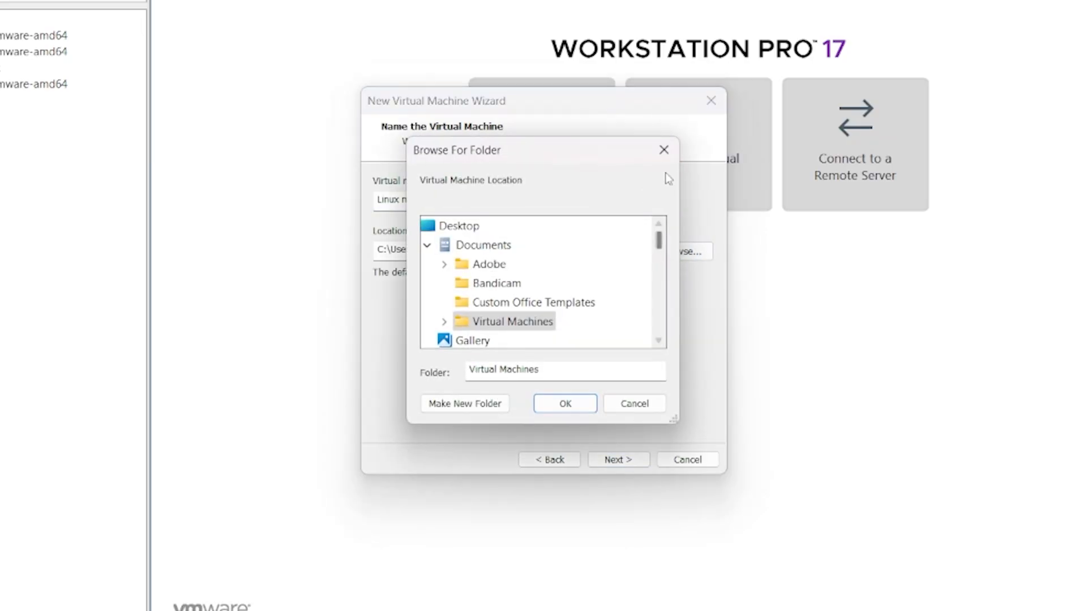
left_click(663, 150)
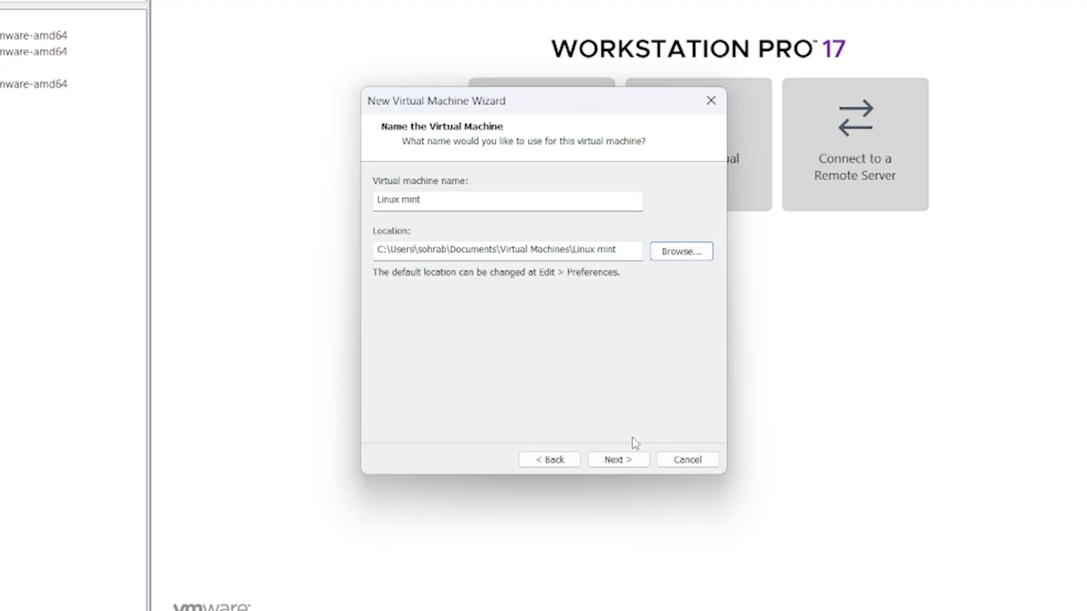
left_click(617, 460)
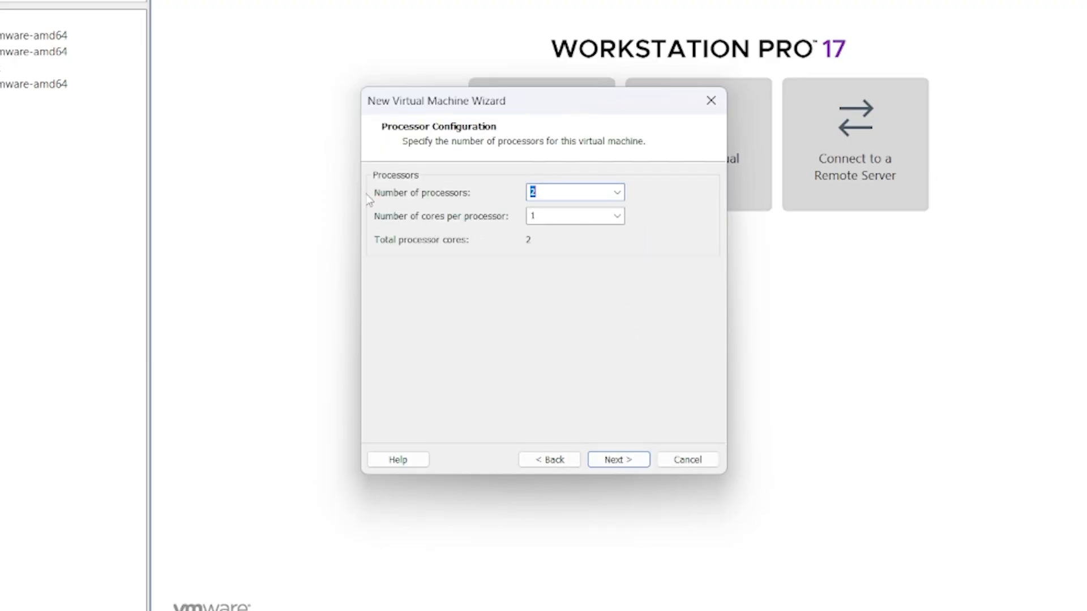
- Configure the VM with 1 processor and 4 cores per processor
left_click(616, 194)
left_click(602, 209)
left_click(617, 216)
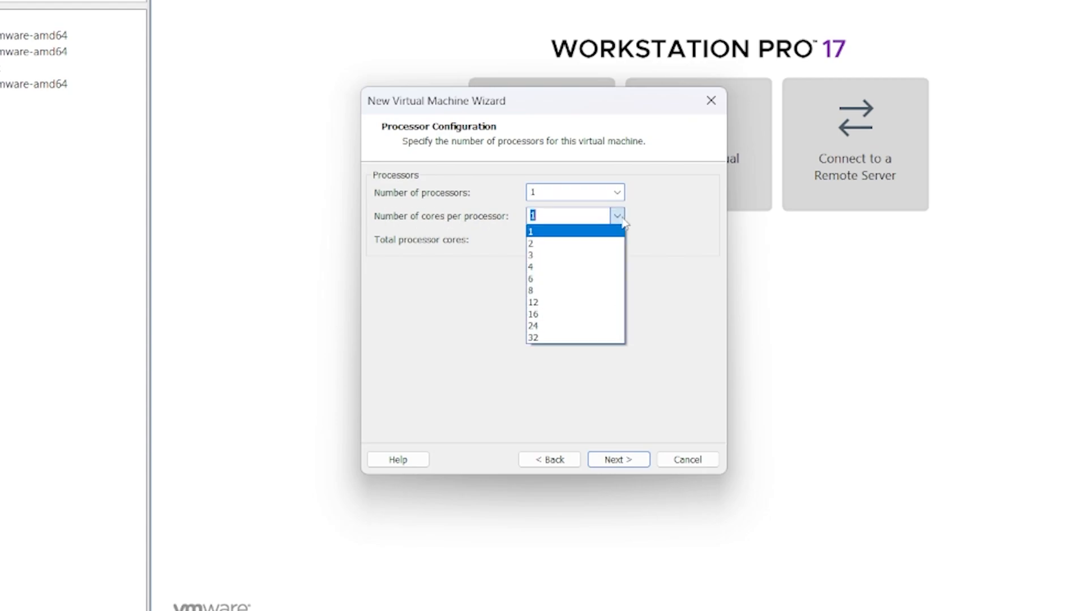
left_click(590, 242)
left_click(617, 216)
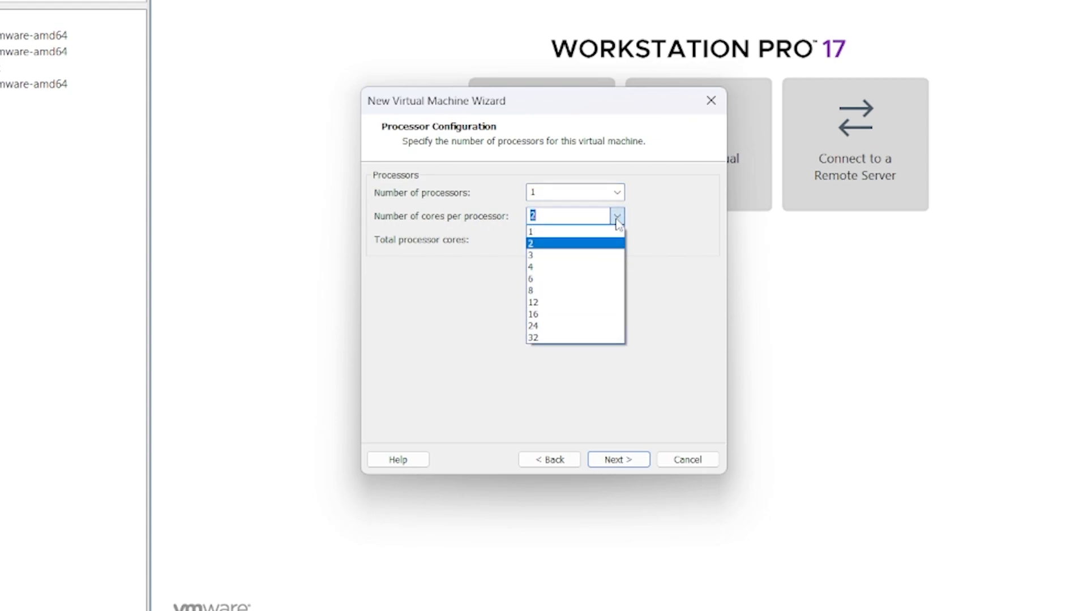
left_click(560, 264)
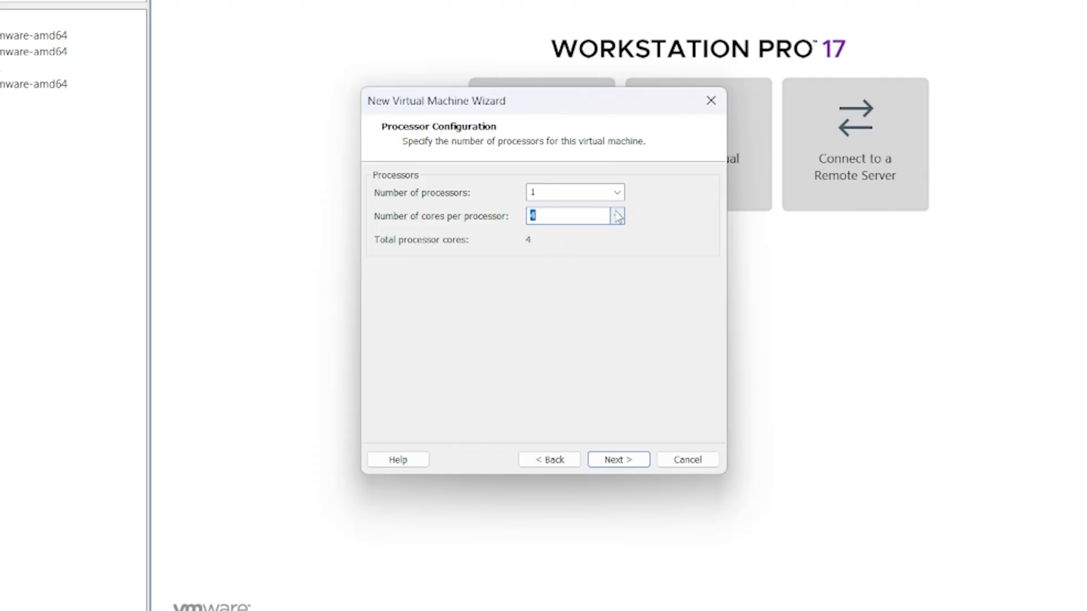
left_click(617, 216)
left_click(552, 269)
left_click(630, 460)
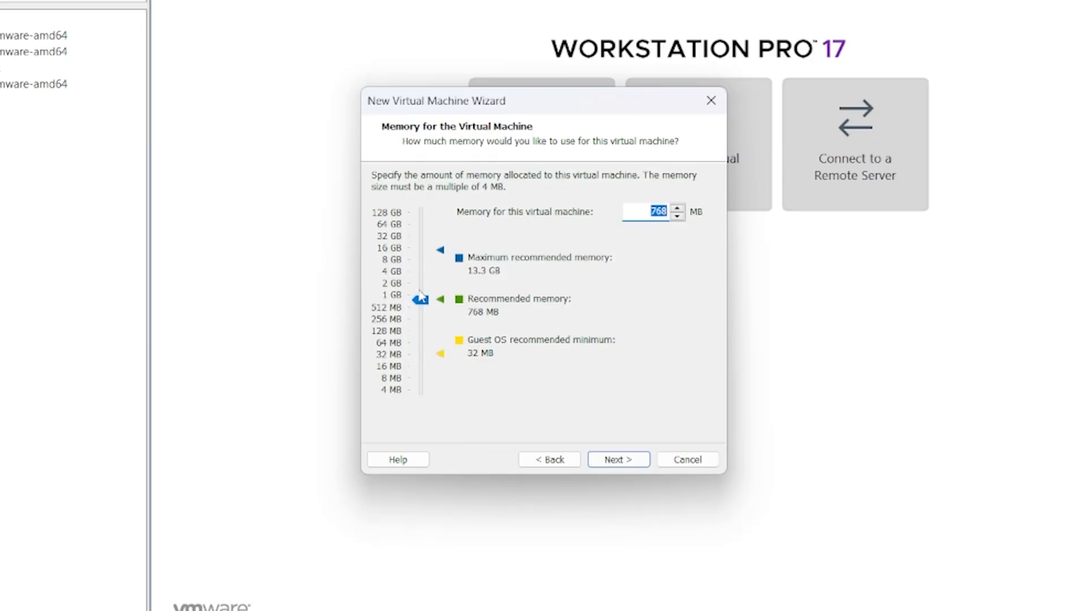
- Set memory to about 4.7 GB and keep NAT networking, LSI Logic controller and SCSI disk
left_click_drag(420, 300, 422, 290)
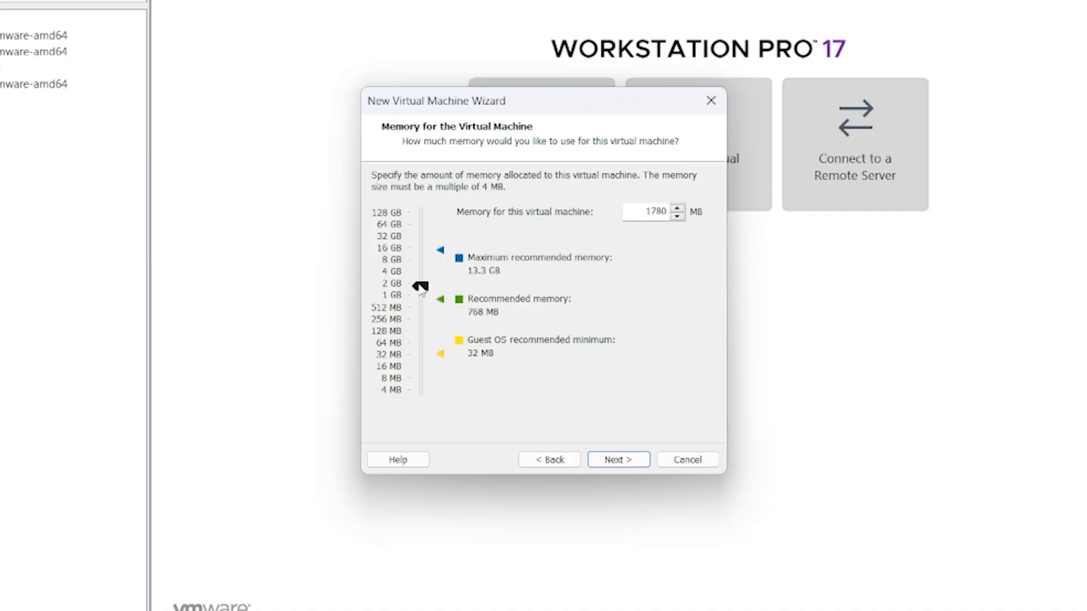
left_click_drag(420, 286, 422, 273)
left_click(610, 463)
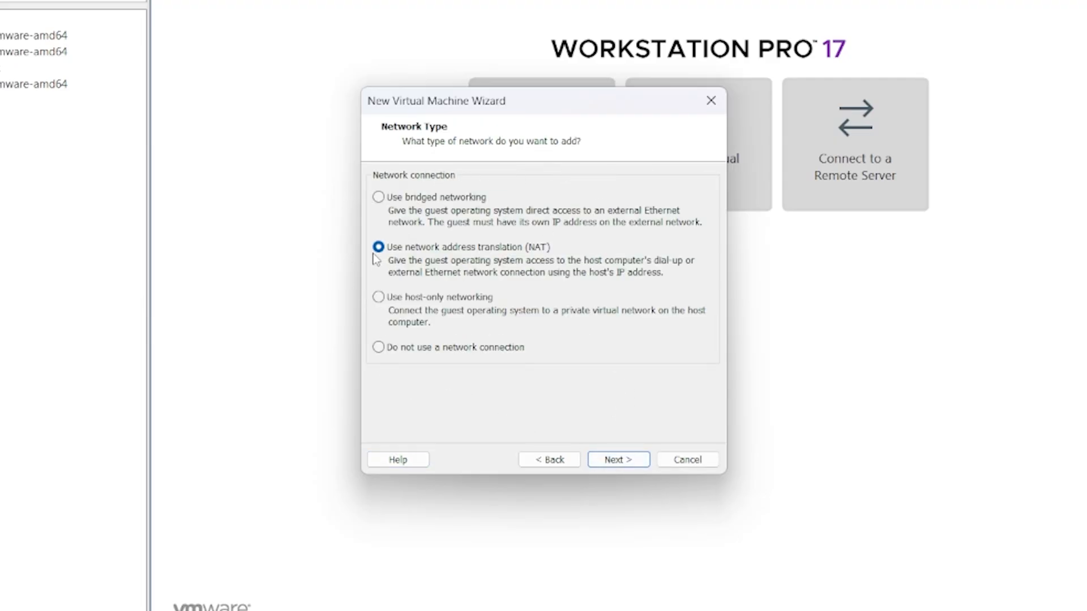
left_click(625, 463)
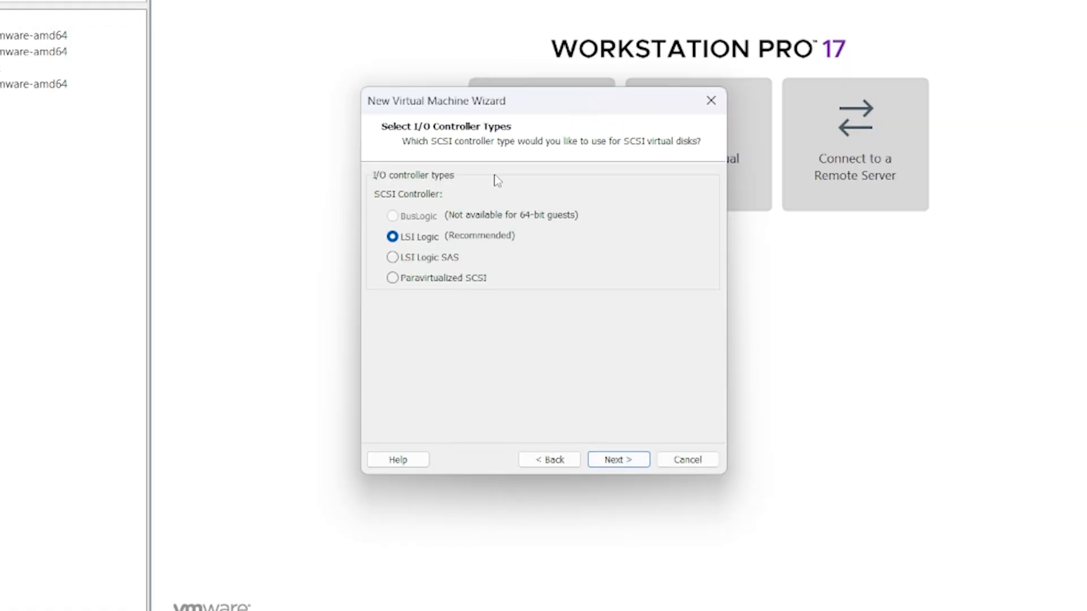
left_click(619, 462)
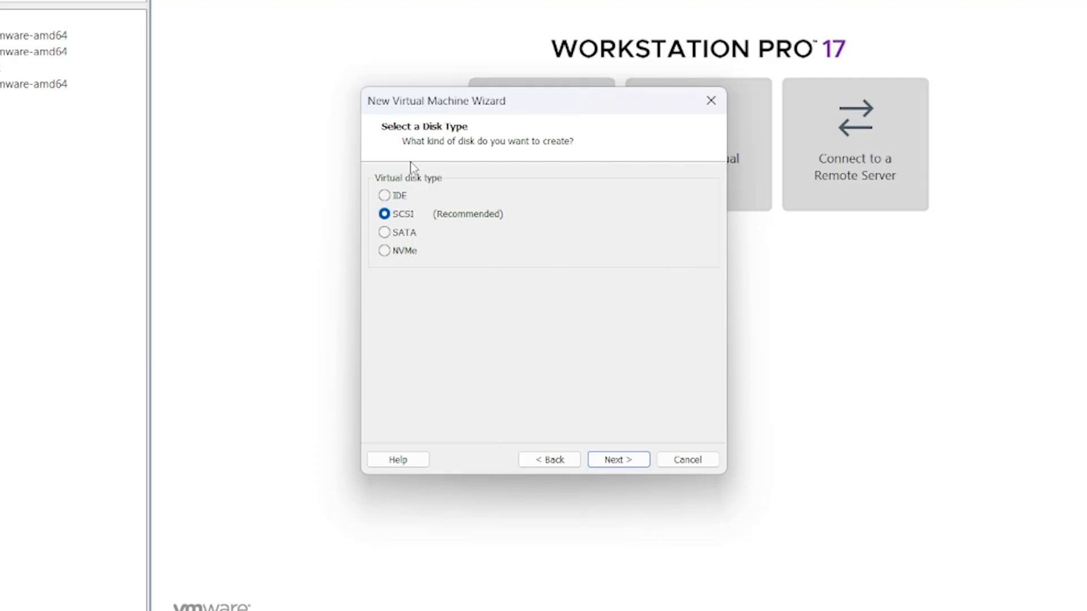
left_click(621, 461)
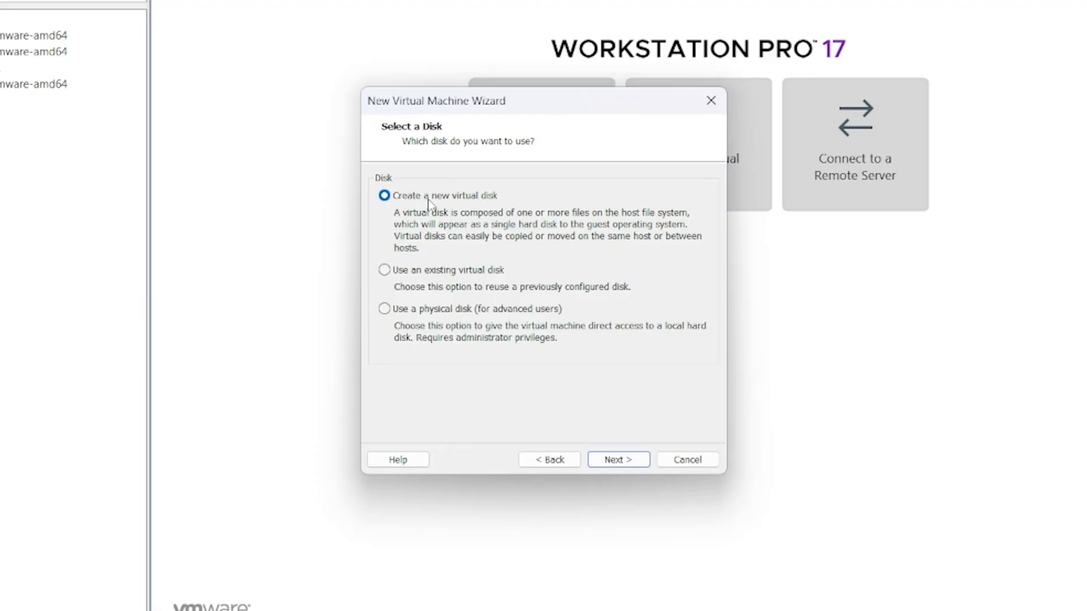
- Create a new 20 GB single-file disk named Linux mint.vmdk and finish the VM
left_click(618, 463)
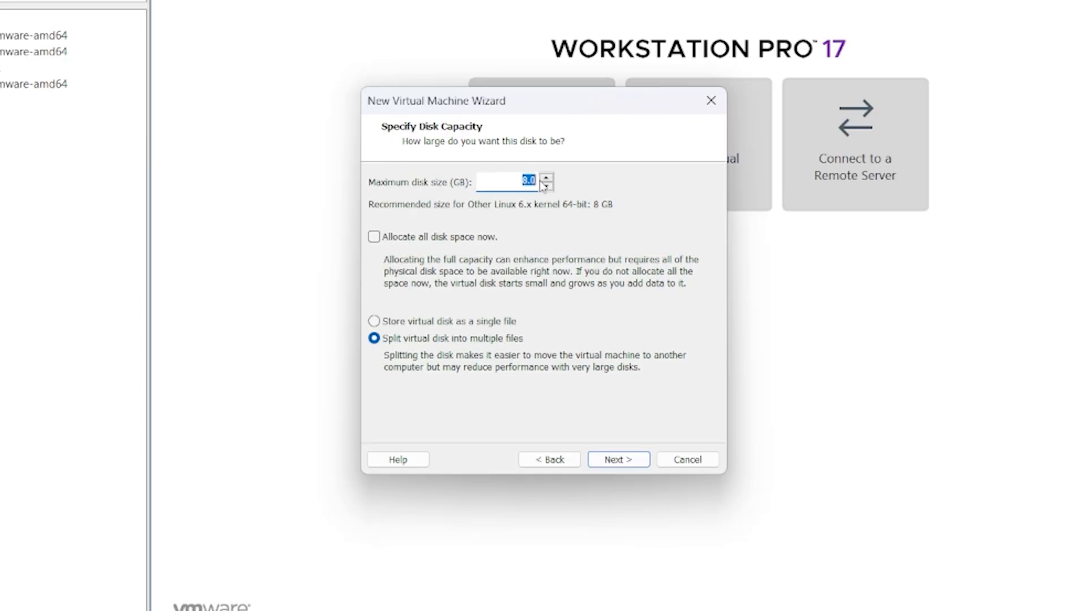
type("20")
left_click(461, 323)
left_click(616, 460)
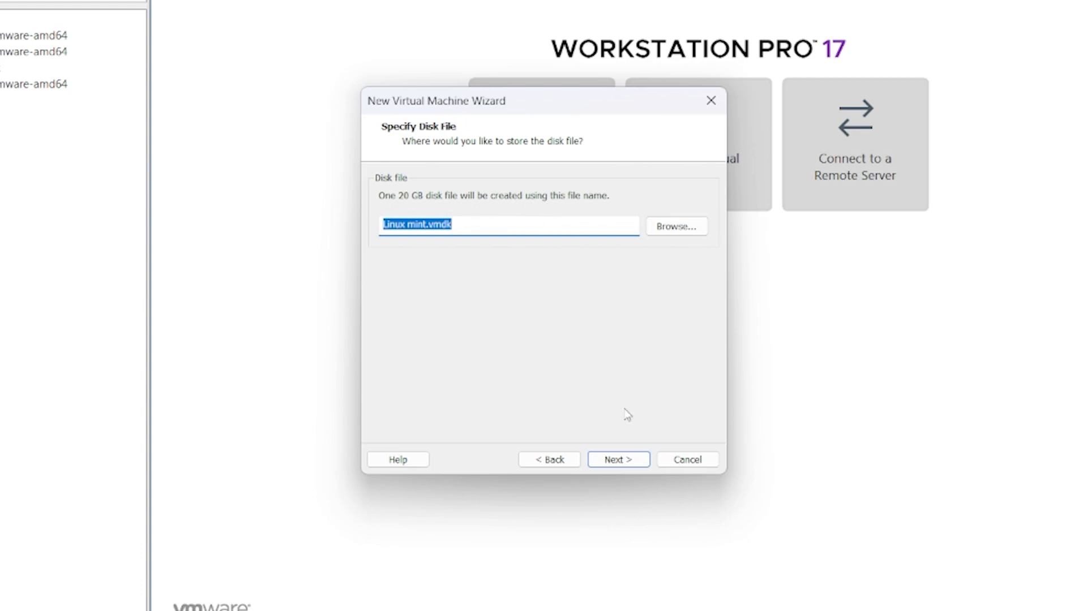
left_click(617, 461)
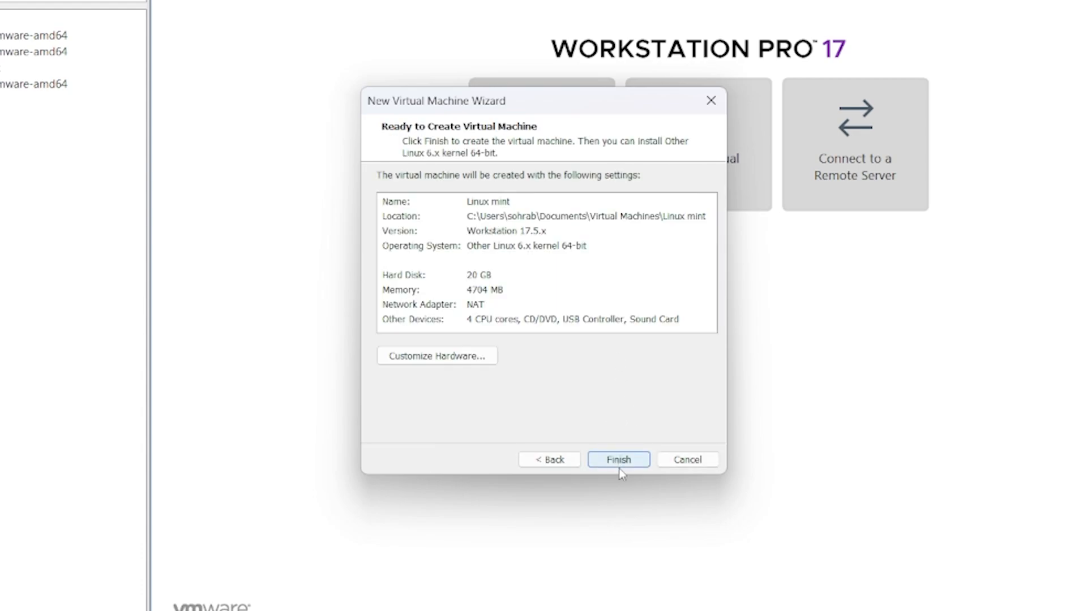
left_click(619, 459)
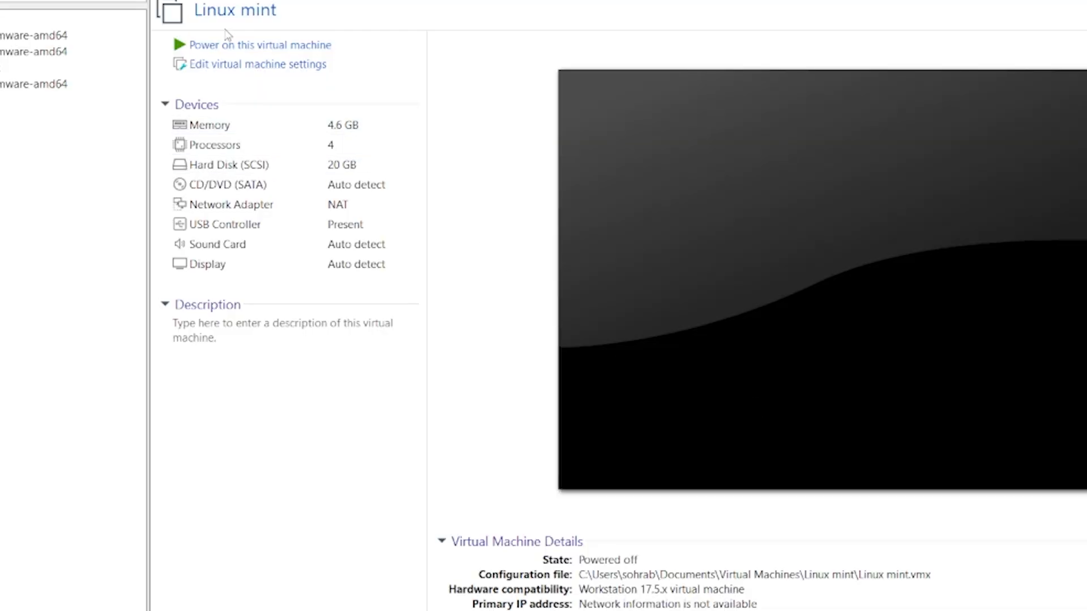
- Point the CD/DVD (SATA) drive at linuxmint-22-cinnamon-64bit.iso from the Desktop and save
left_click(283, 72)
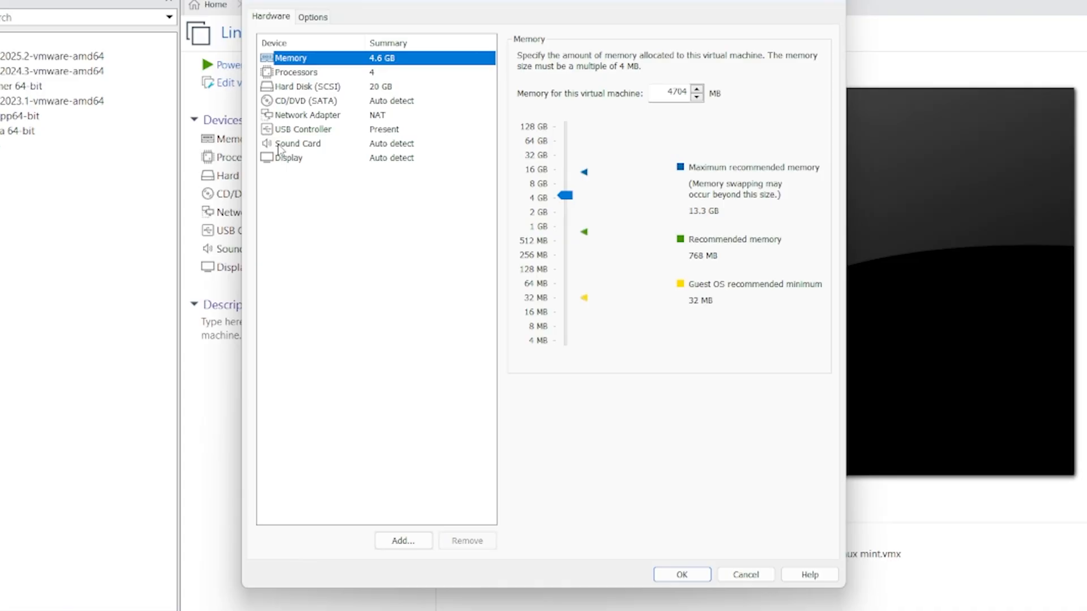
left_click(281, 101)
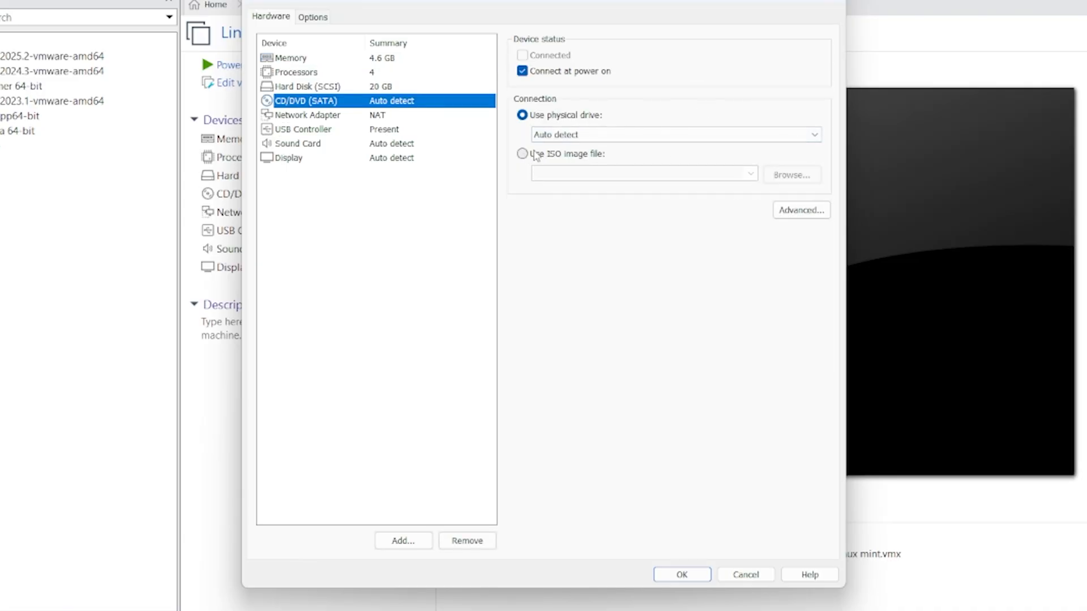
left_click(542, 156)
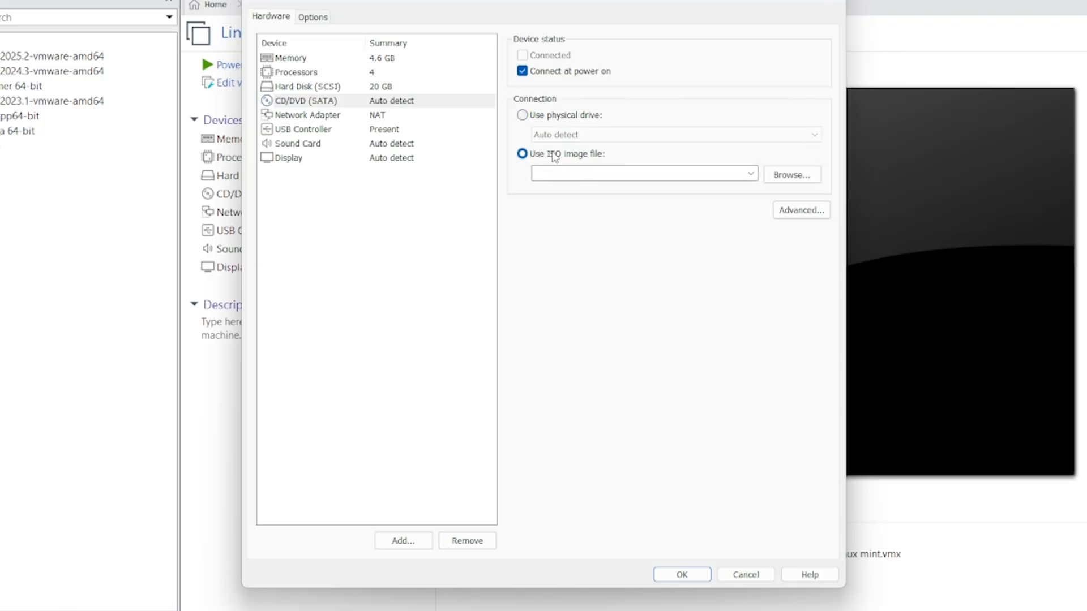
left_click(791, 176)
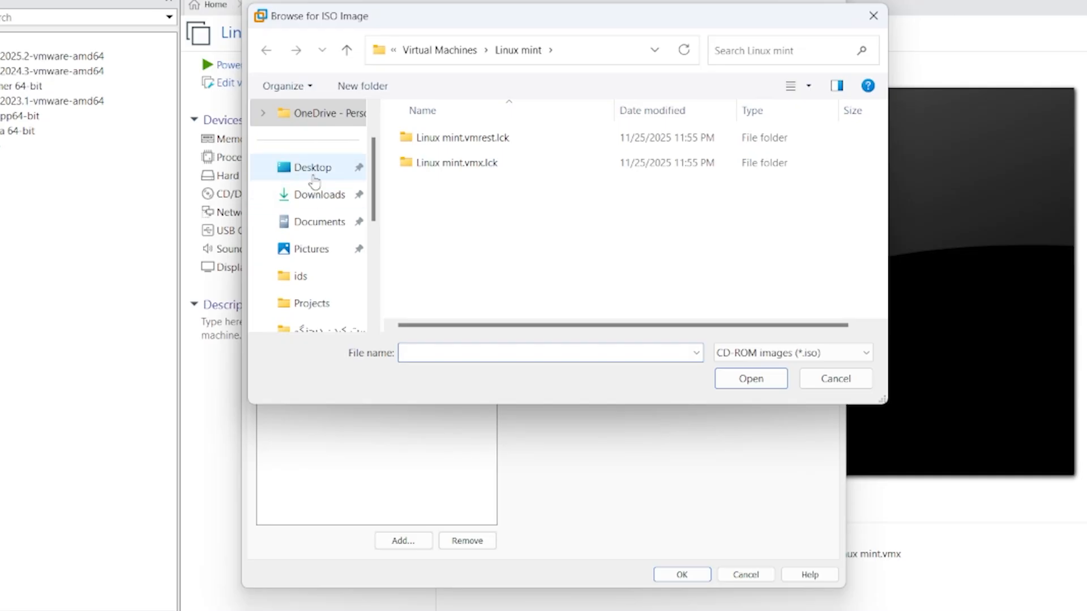
left_click(313, 169)
scroll(611, 186, "down", 5)
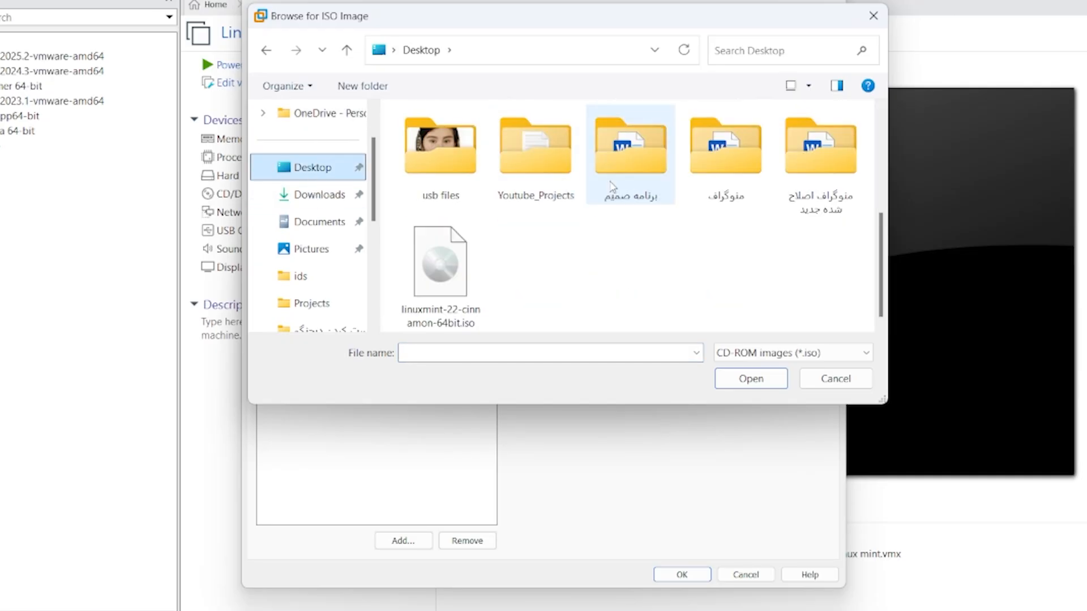
left_click(450, 285)
left_click(746, 374)
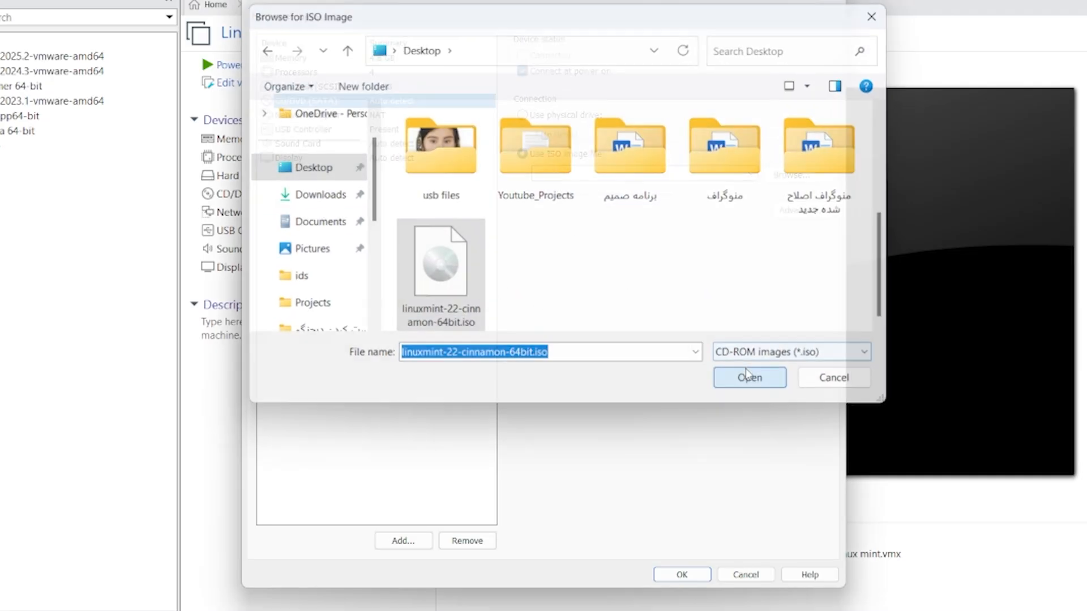
left_click(682, 575)
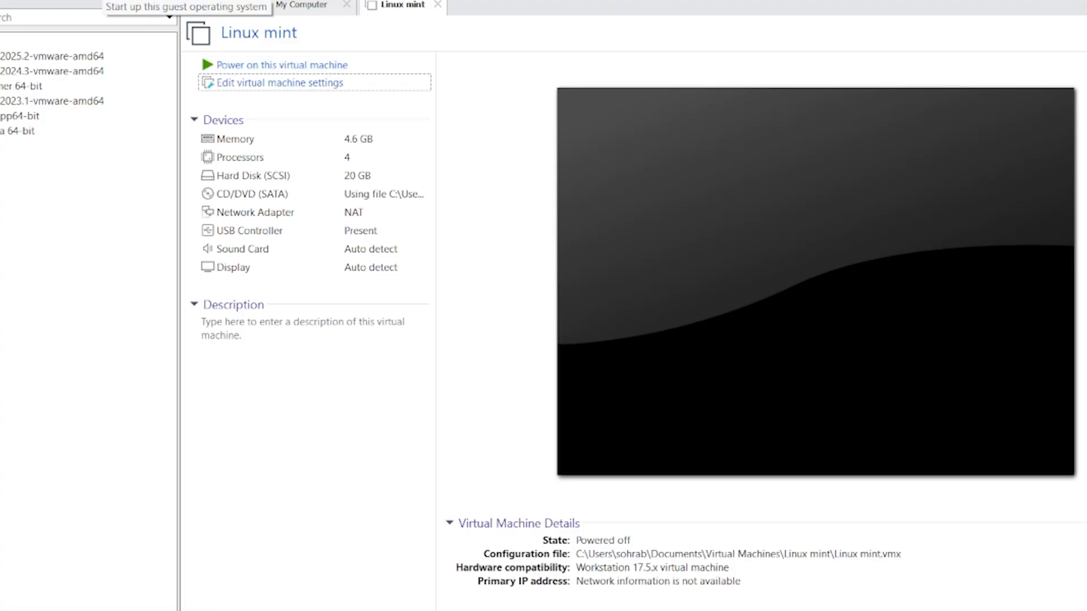
- Power on the Linux mint VM and boot 'Start Linux Mint' from the live ISO
left_click(278, 65)
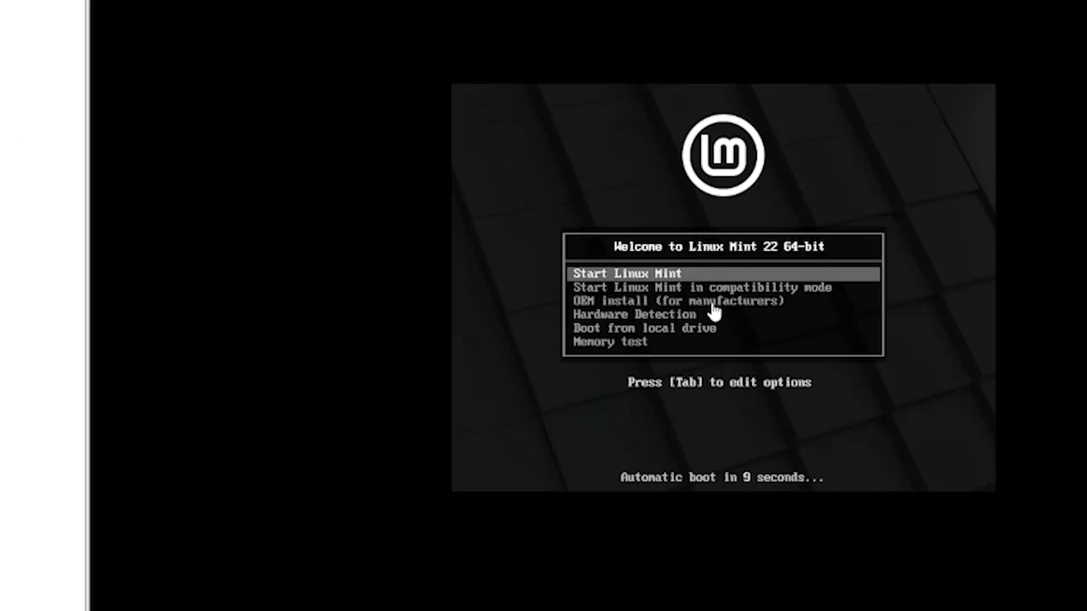
left_click(648, 275)
key("Return")
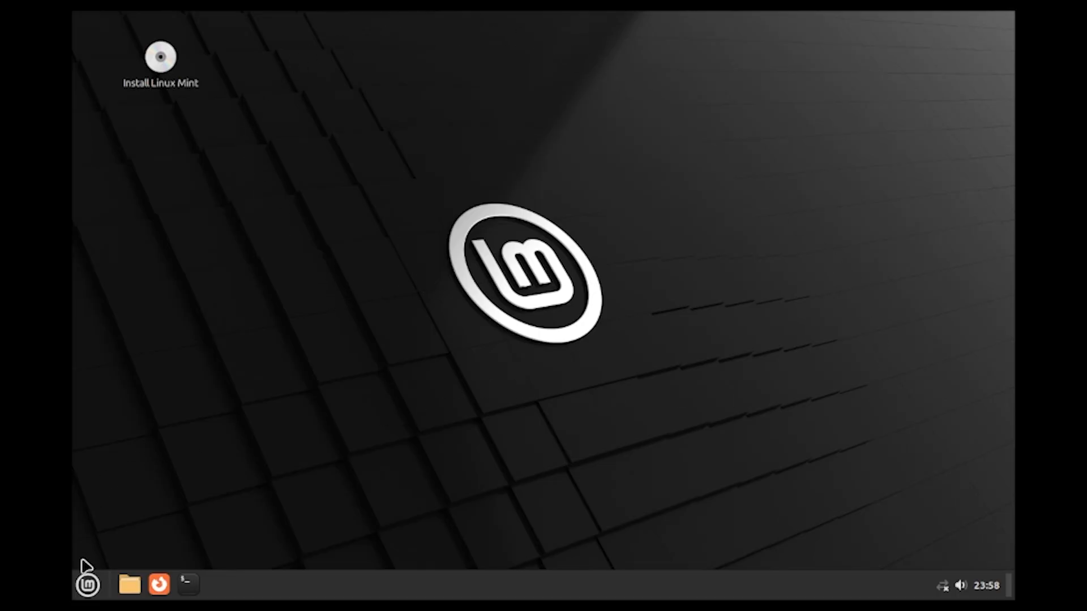
- Browse and dismiss the Mint menu, then launch Install Linux Mint from its desktop icon
left_click(88, 585)
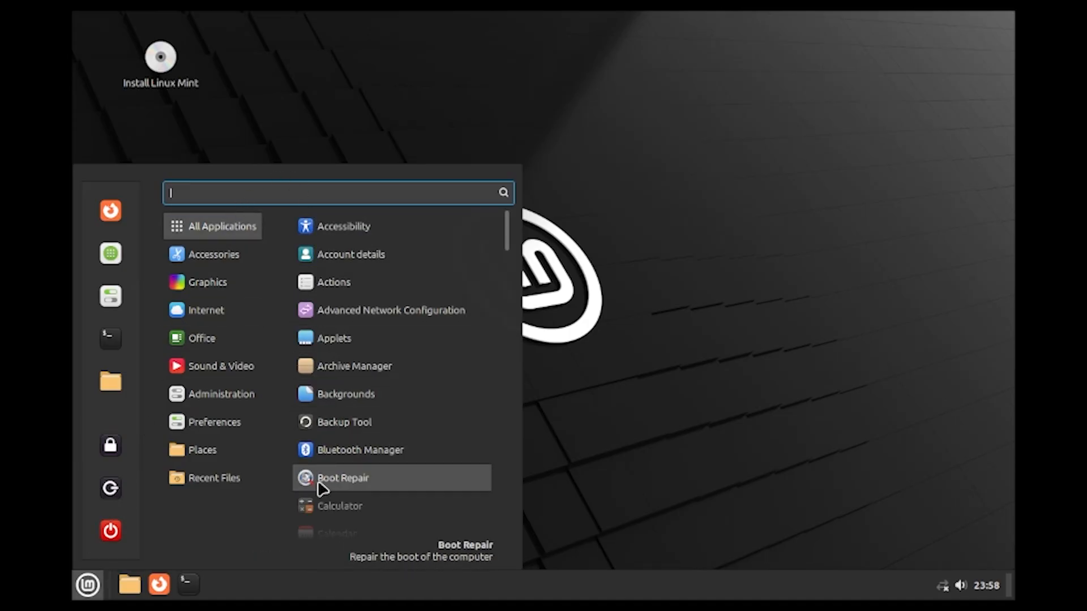
scroll(331, 492, "down", 1)
scroll(334, 491, "down", 15)
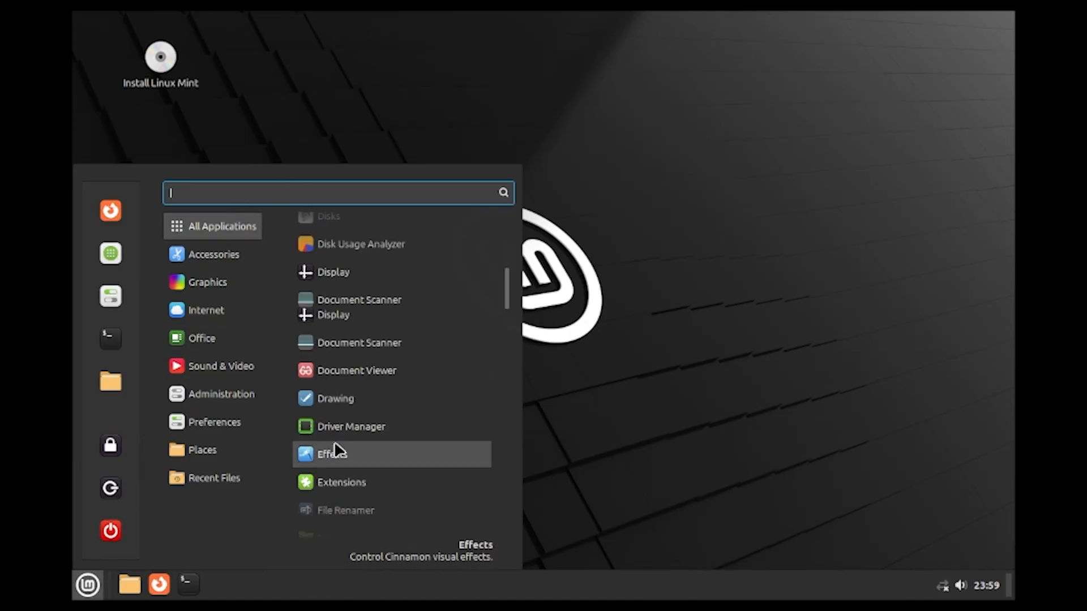
left_click(741, 366)
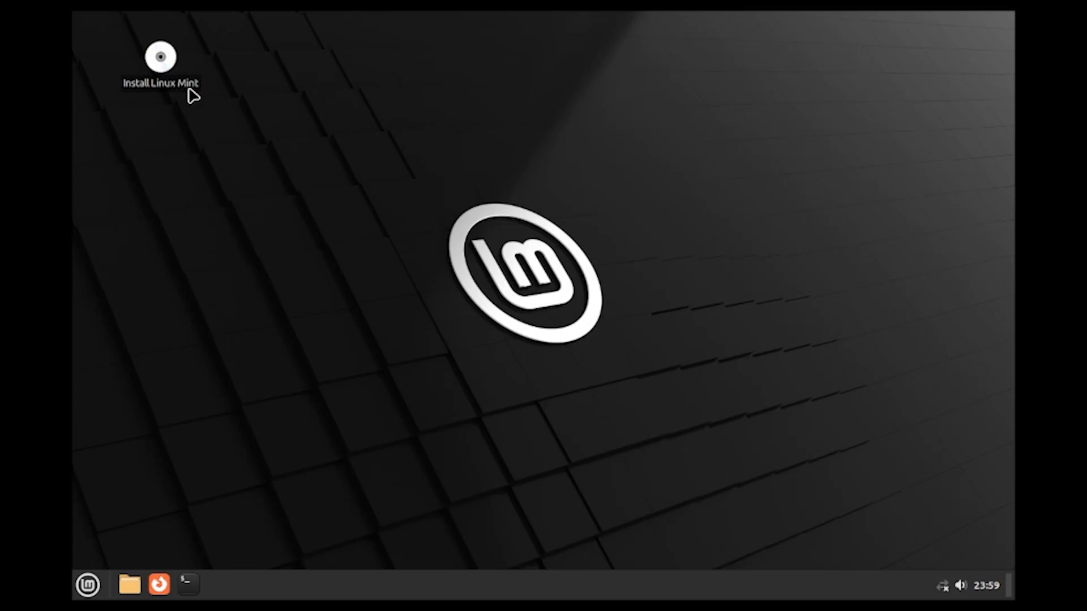
double_click(182, 70)
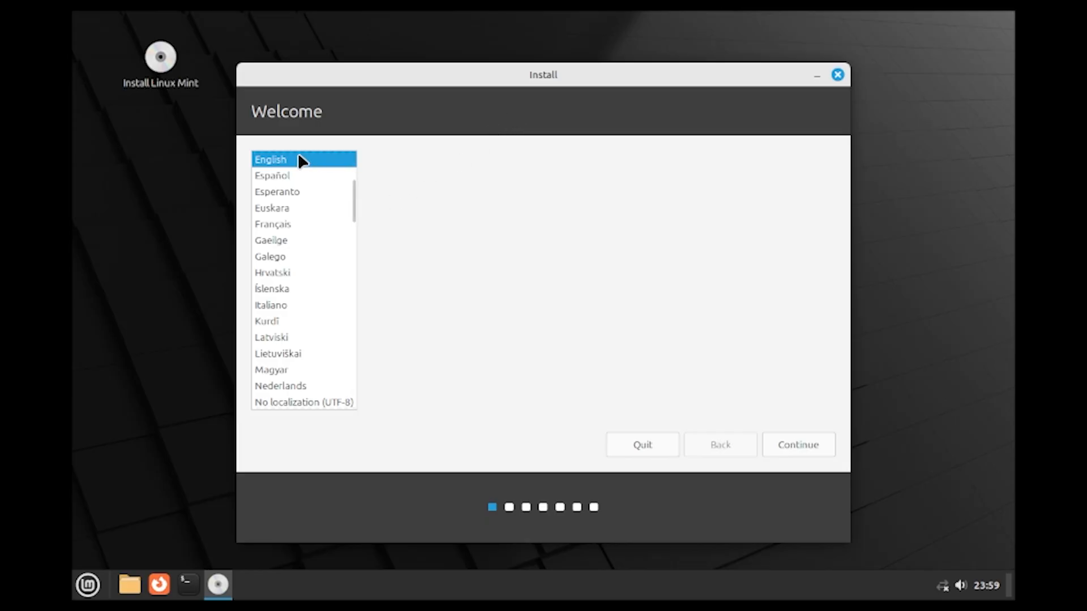
- Keep English and the English (US) keyboard, accept multimedia codecs, and select 'Something else'
left_click(813, 449)
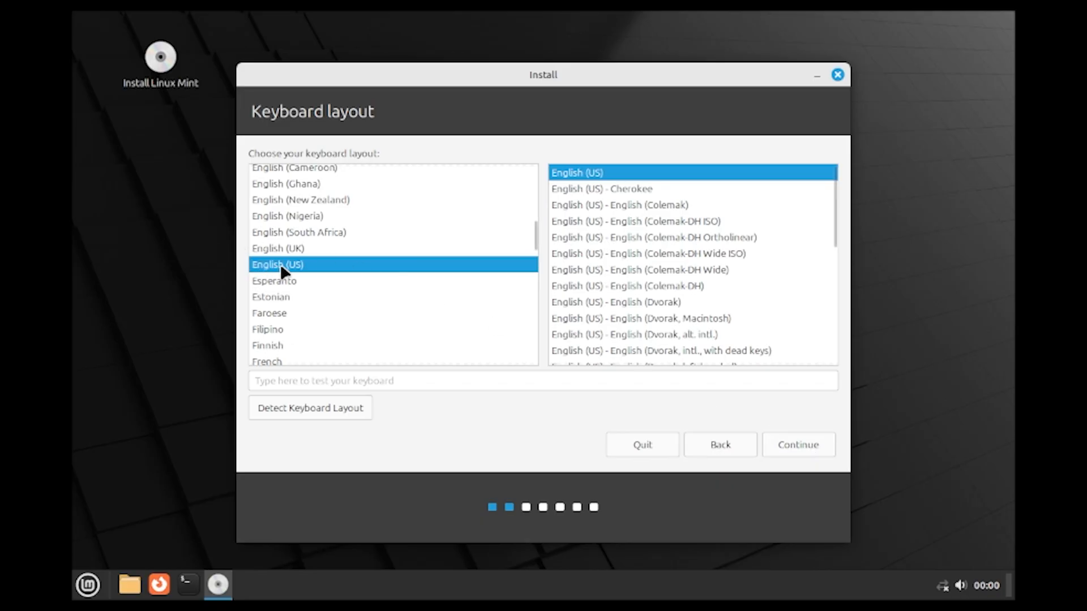
left_click(804, 445)
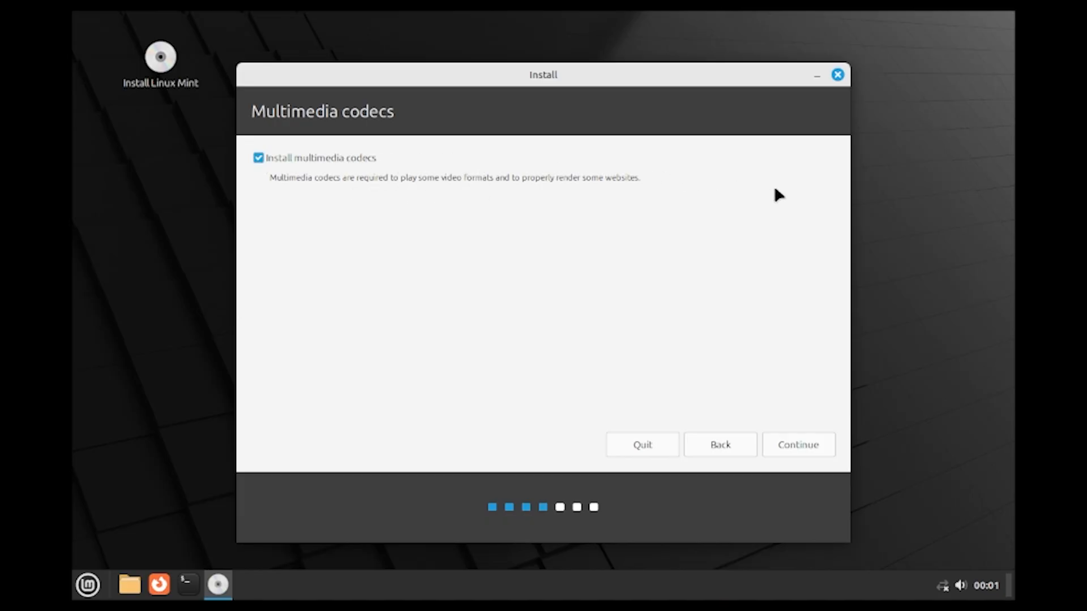
left_click(796, 451)
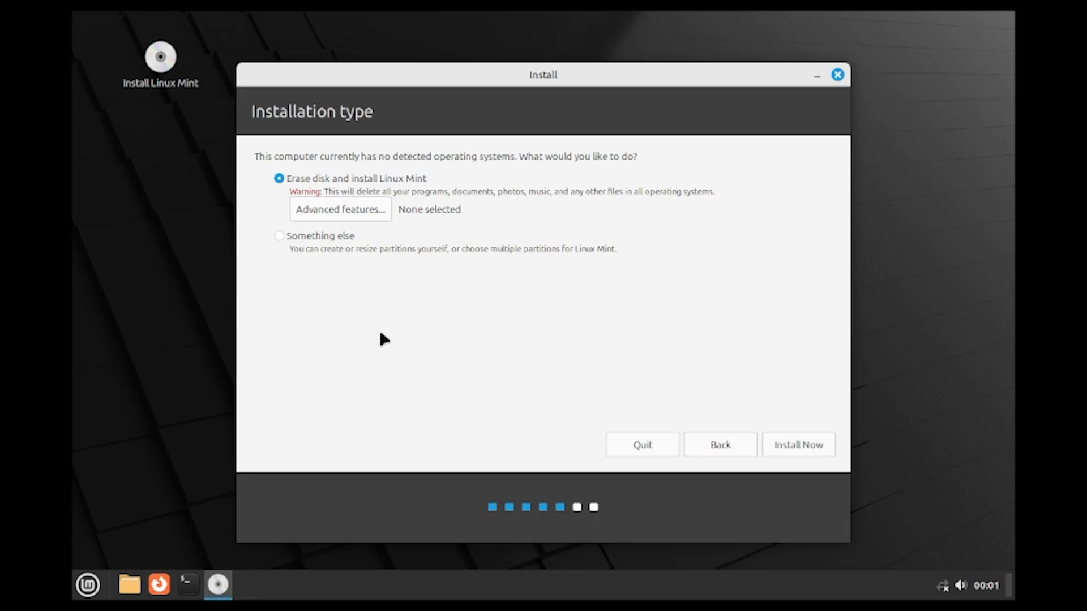
left_click(286, 235)
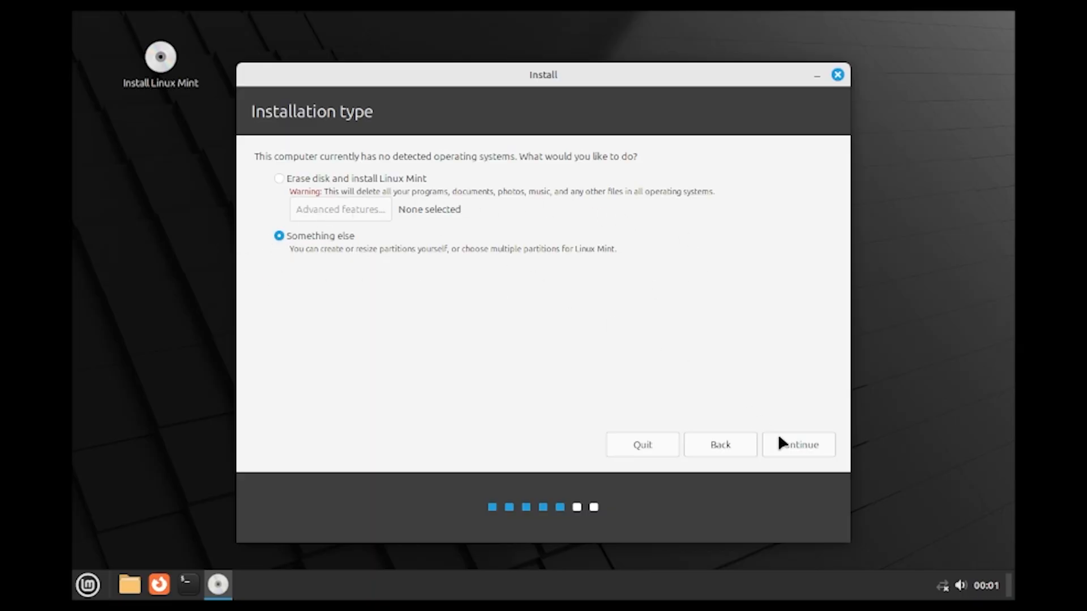
- Create a new empty partition table on /dev/sda
left_click(798, 446)
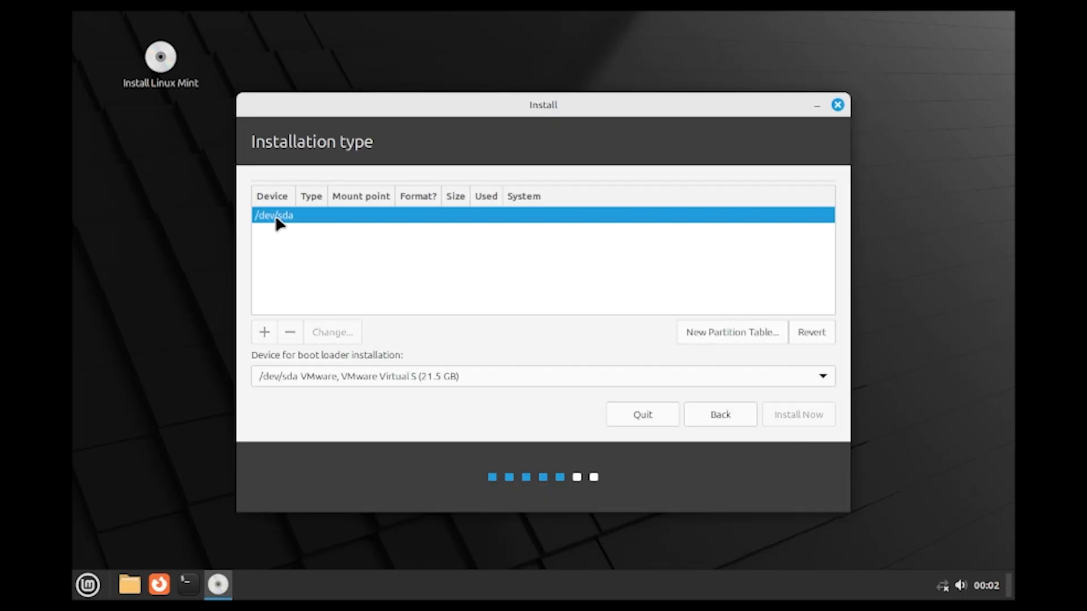
left_click(710, 333)
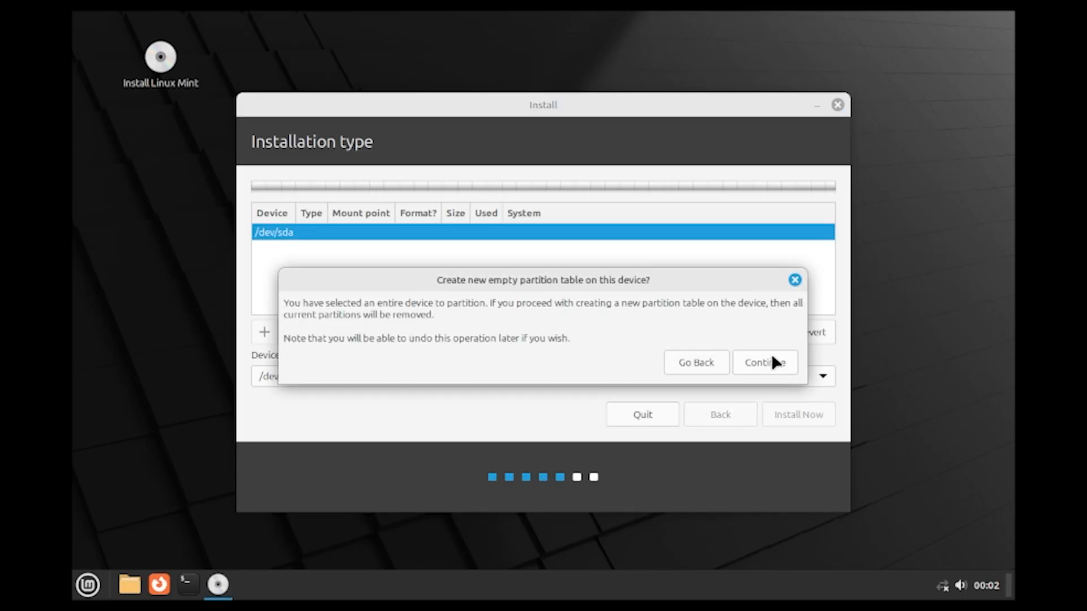
left_click(773, 361)
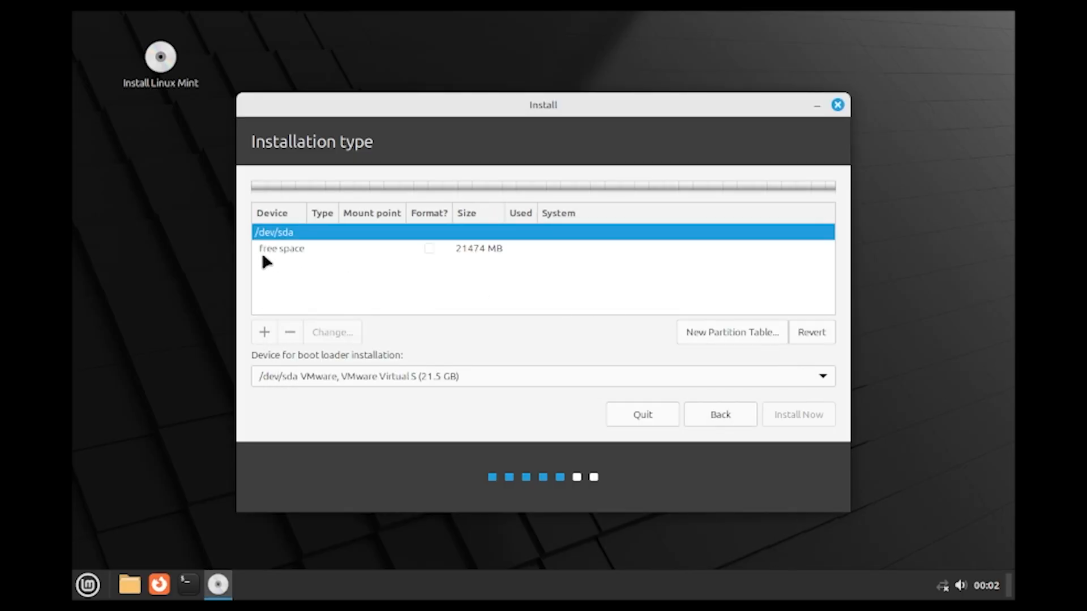
- Add an ext4 partition mounted at / in the 21474 MB free space, then go back
left_click(272, 268)
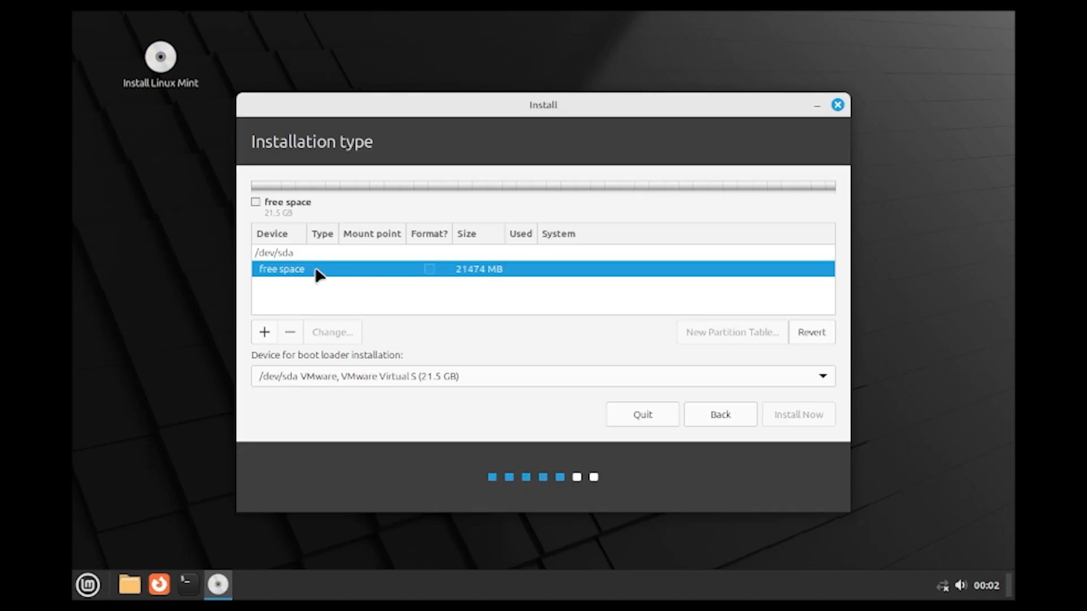
right_click(342, 270)
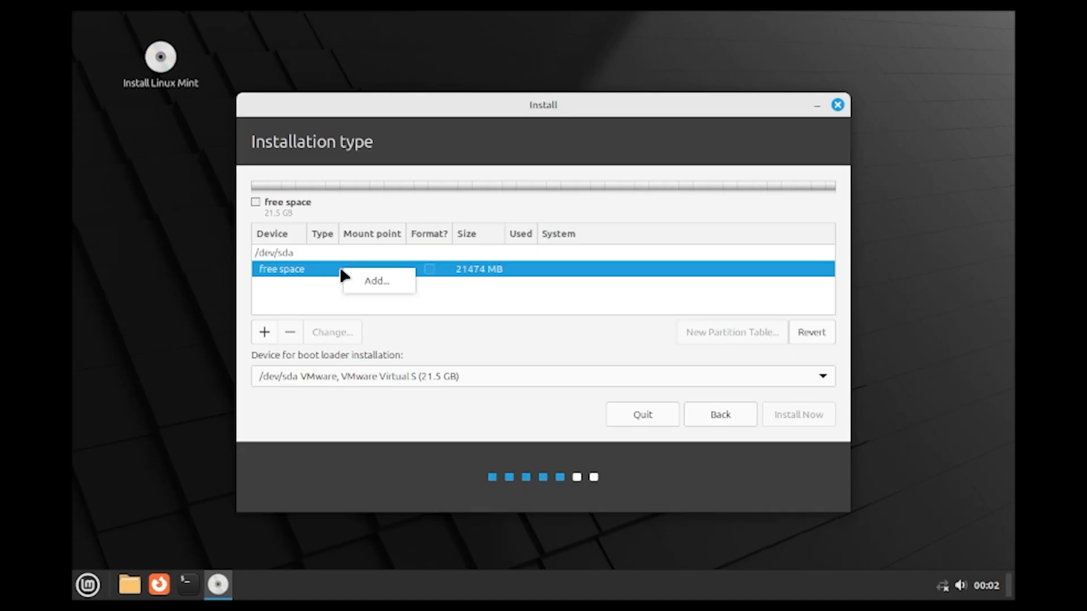
left_click(375, 280)
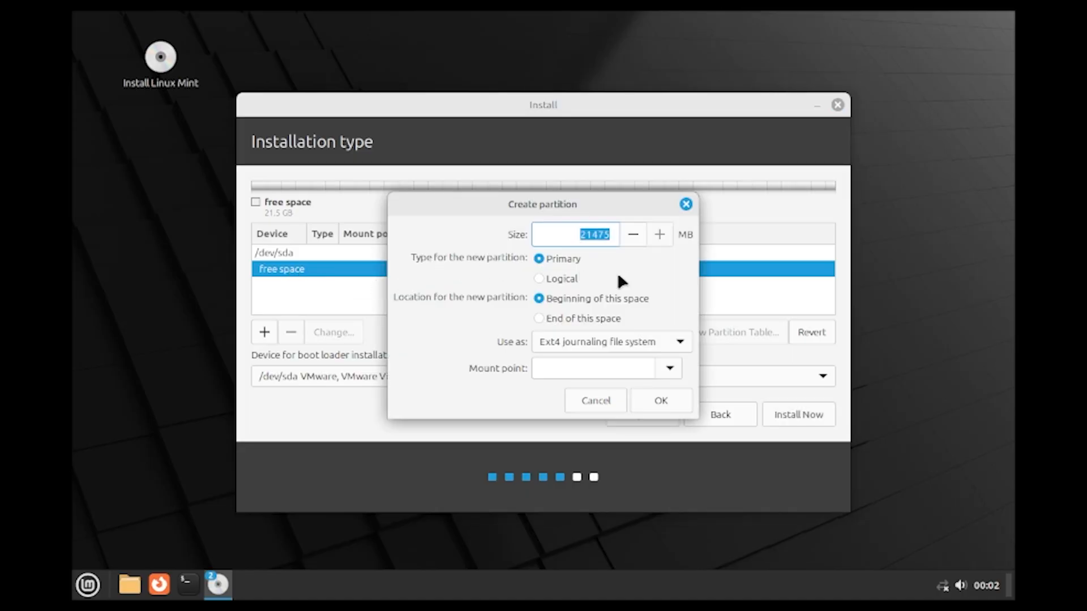
left_click(668, 369)
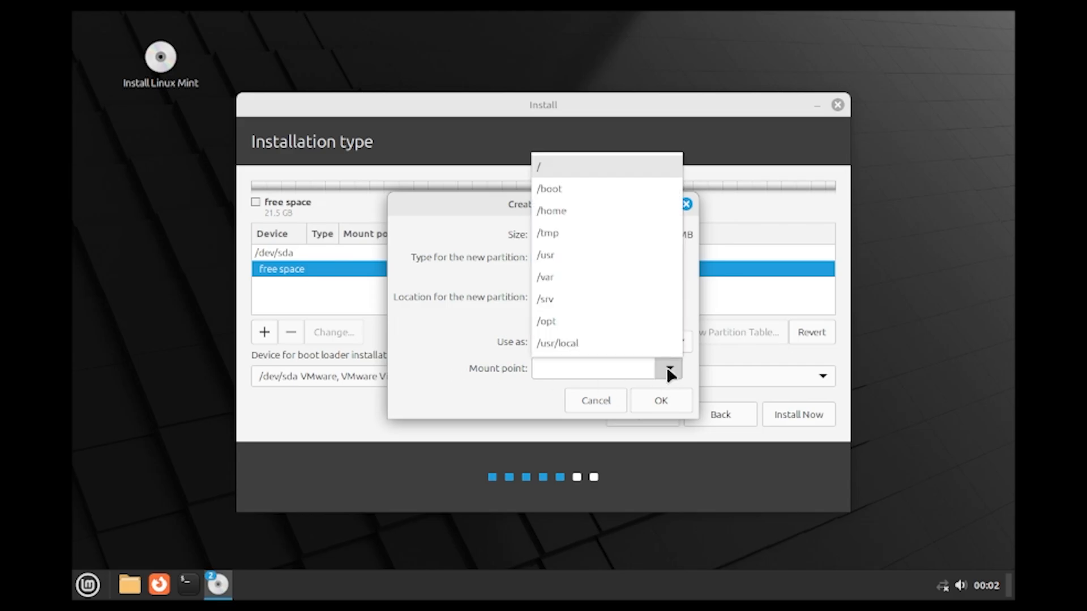
left_click(548, 167)
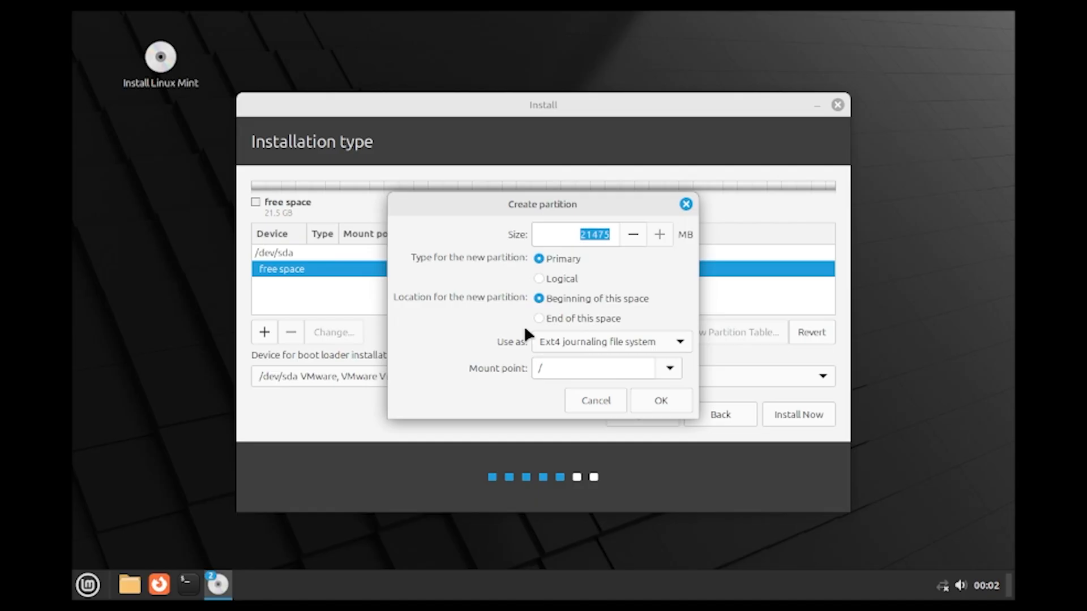
left_click(661, 399)
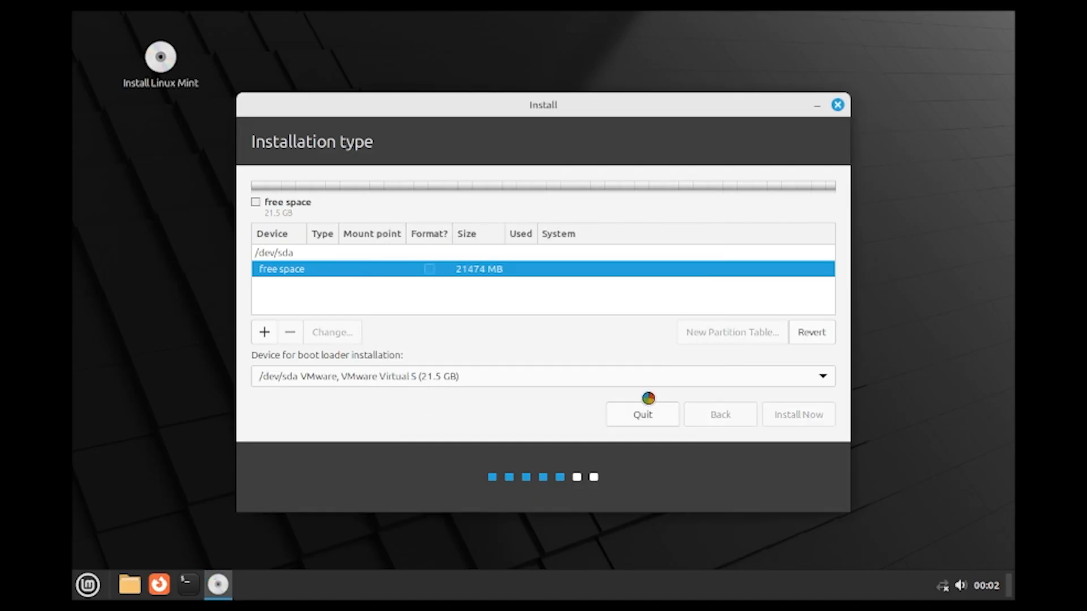
left_click(292, 284)
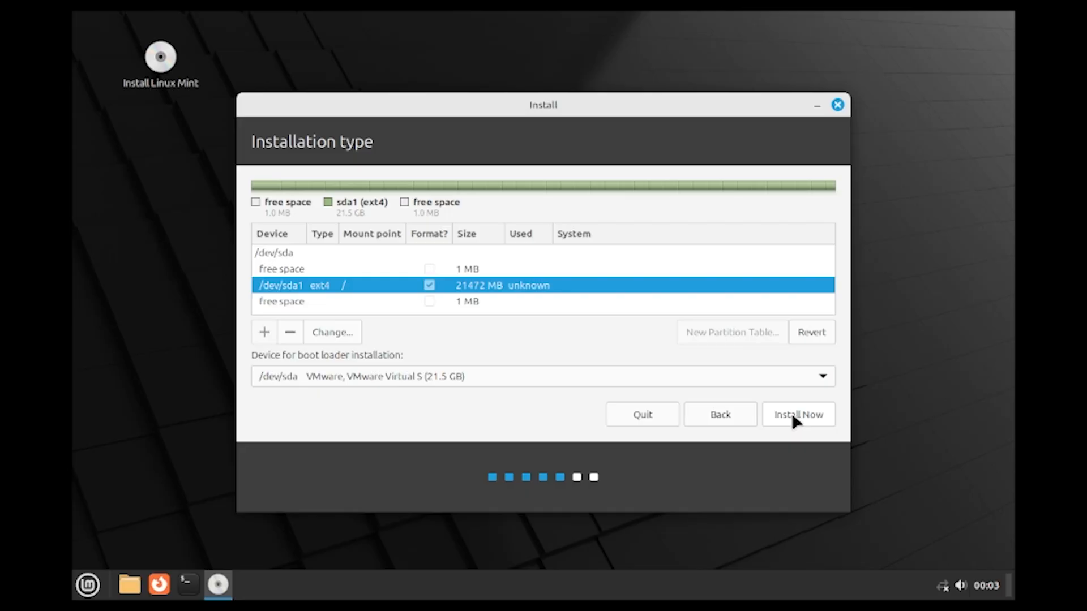
left_click(726, 413)
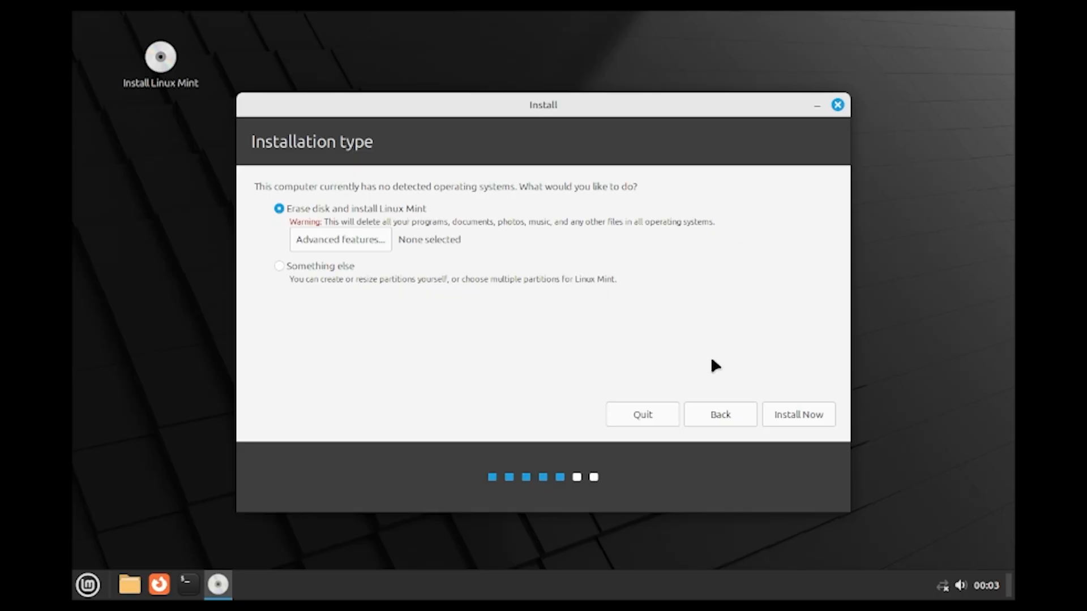
- Install with the disk erased, approve writing the partition changes, and choose the Edmonton timezone
left_click(801, 419)
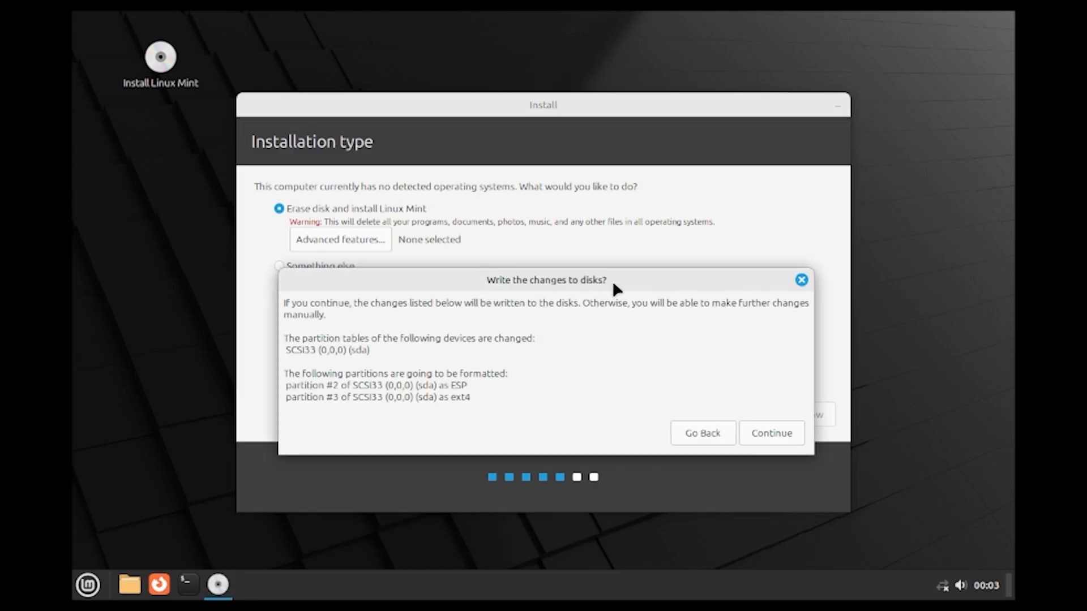
left_click(770, 433)
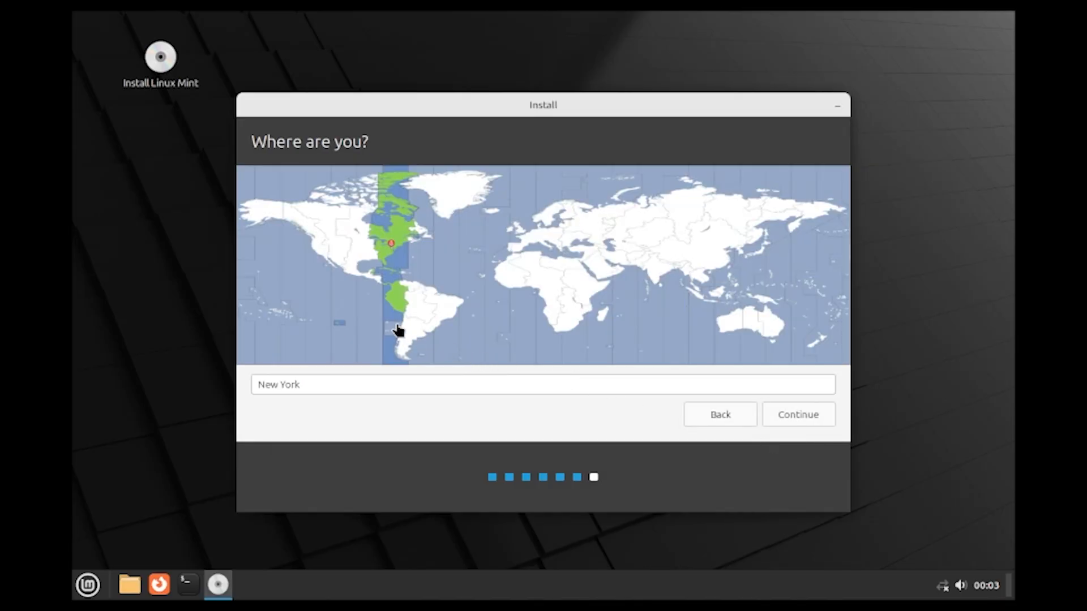
left_click(447, 192)
left_click(547, 223)
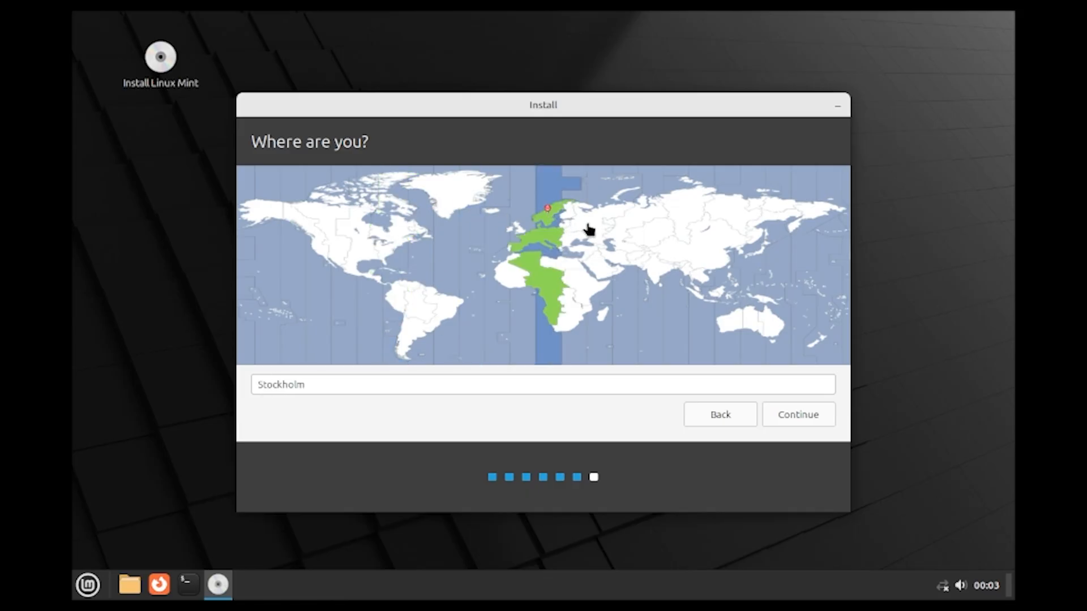
left_click(612, 229)
left_click(332, 232)
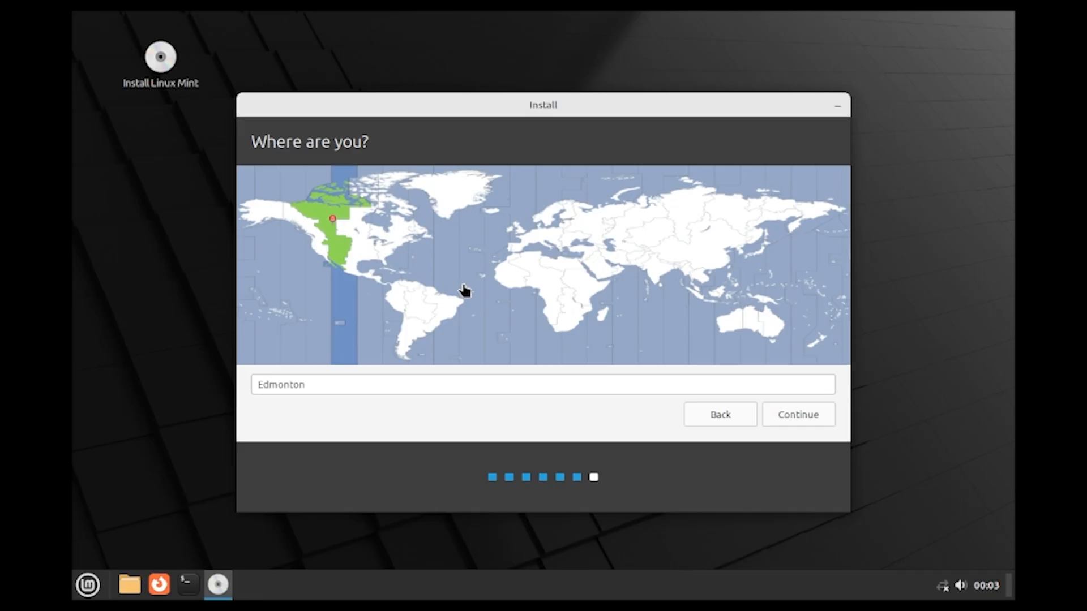
left_click(805, 416)
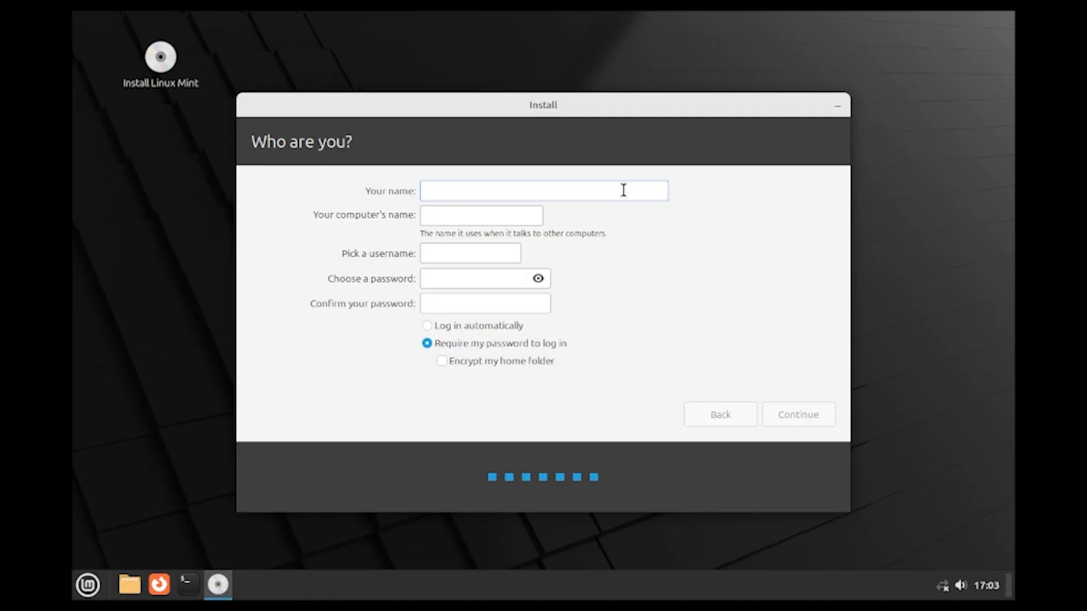
- Enter the account name, type and confirm the password, correcting the mismatch, and continue
type("toor")
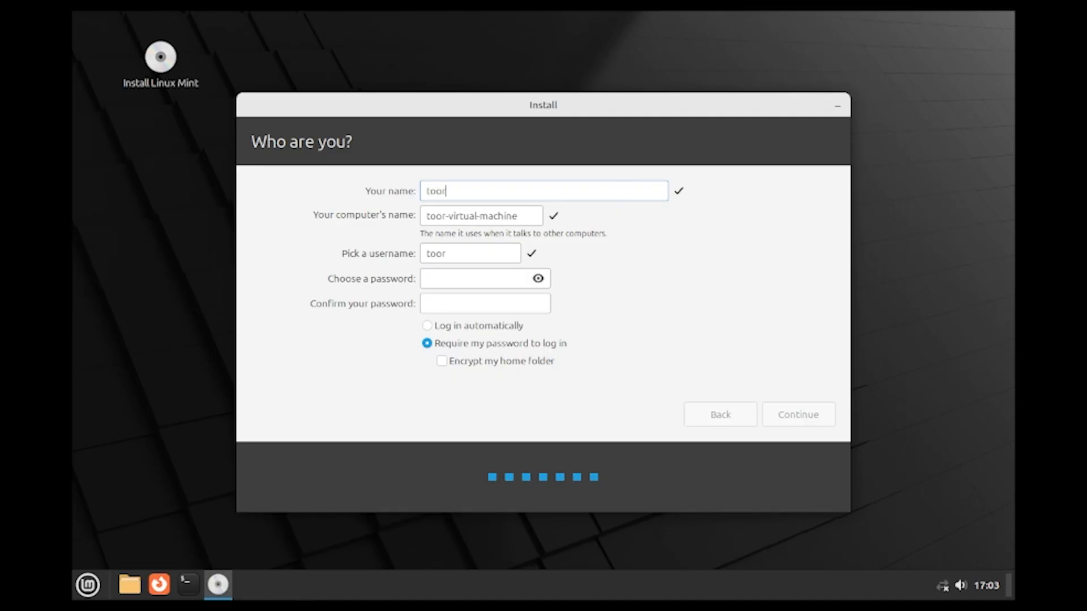
left_click(486, 277)
type("12345")
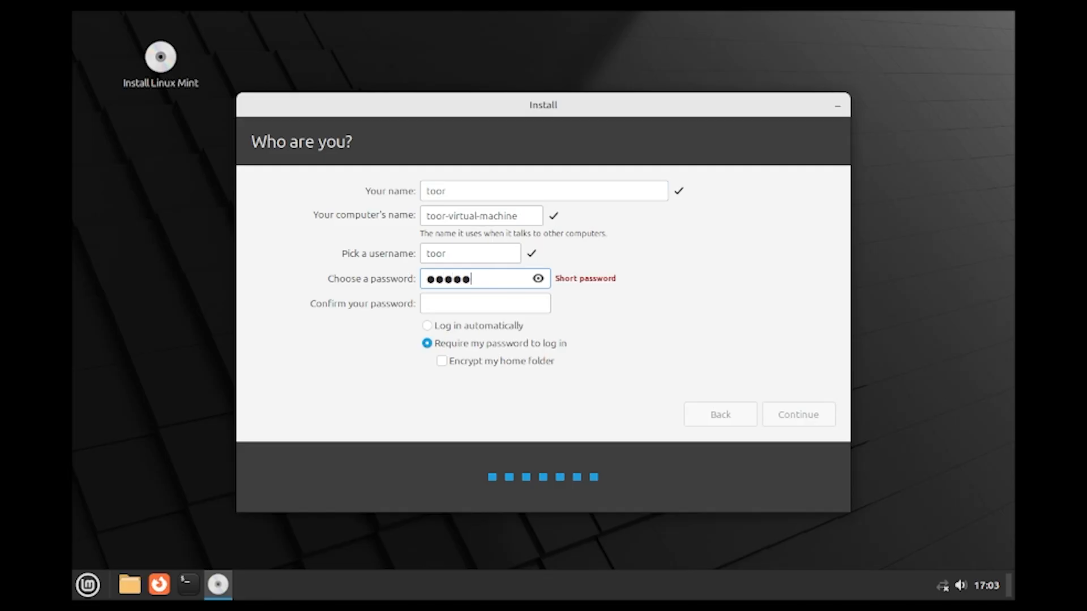
left_click(491, 299)
type("12345")
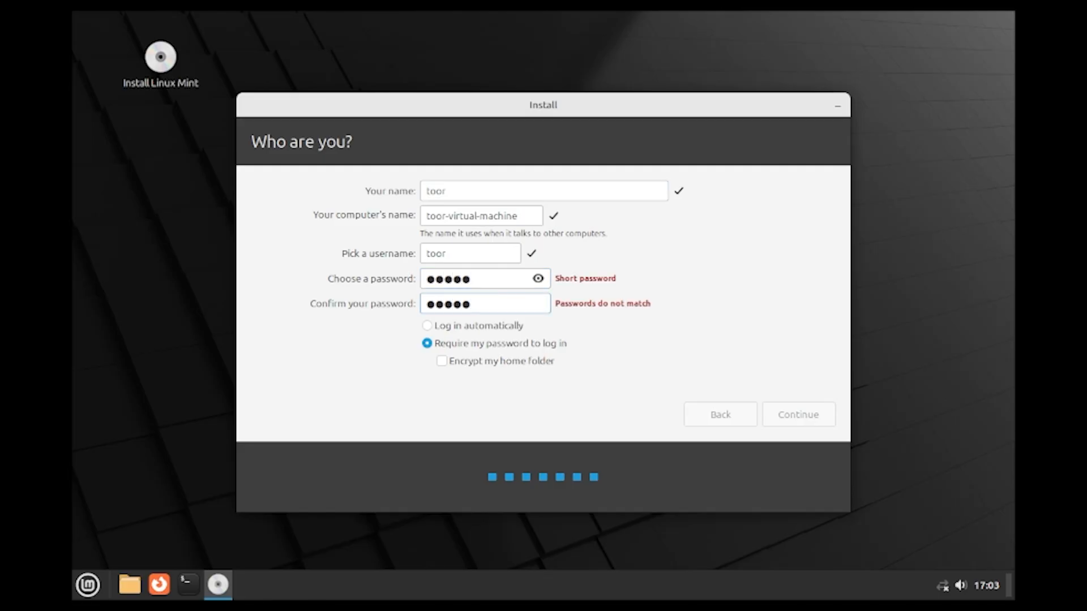
key("BackSpace")
key("BackSpace")
key("BackSpace")
key("BackSpace")
key("BackSpace")
type("12345")
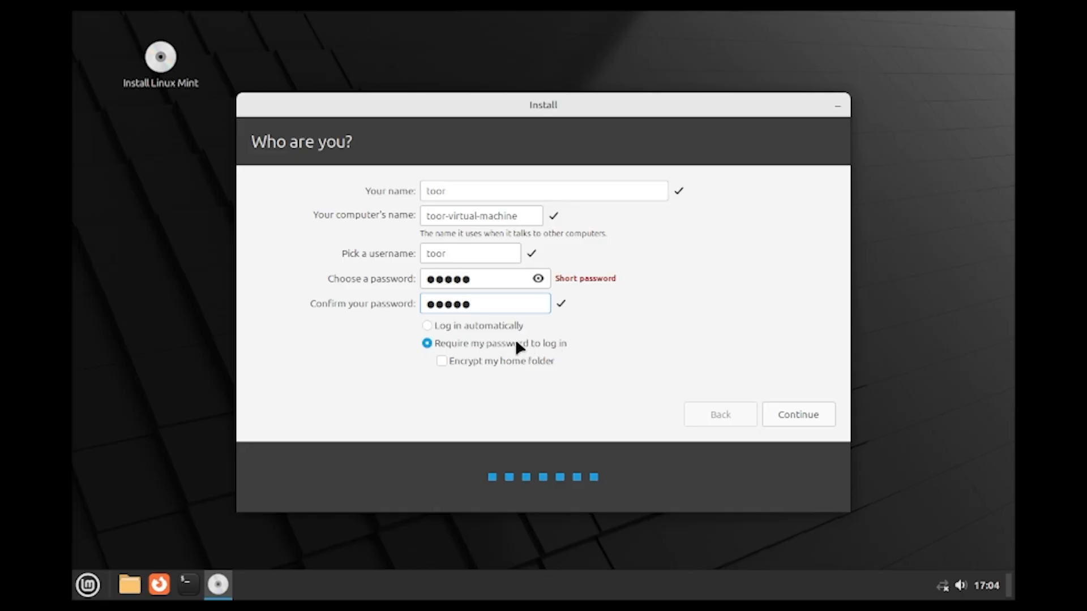
left_click(797, 415)
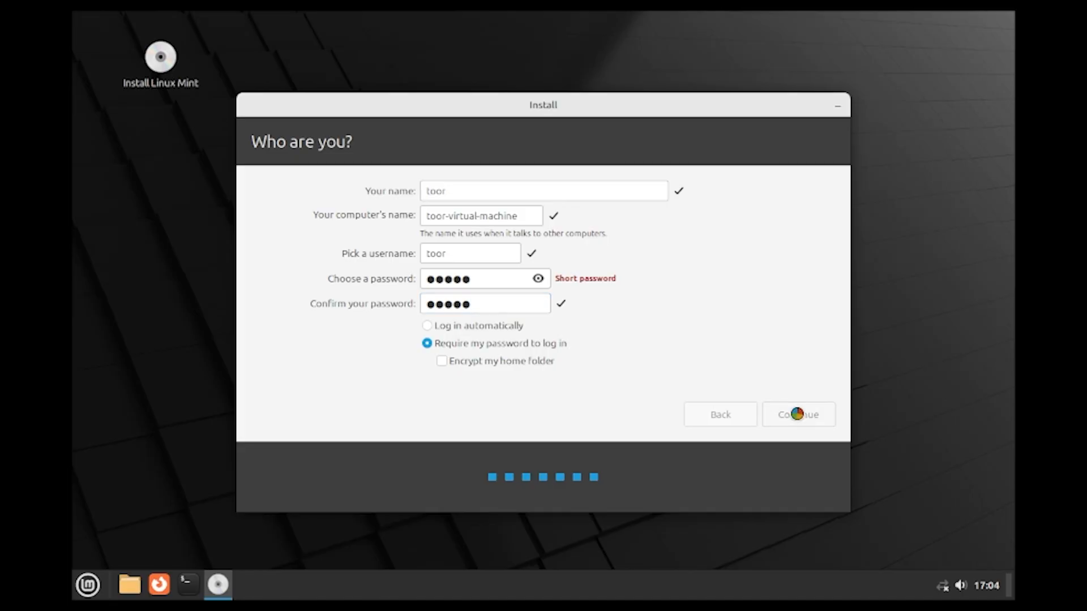